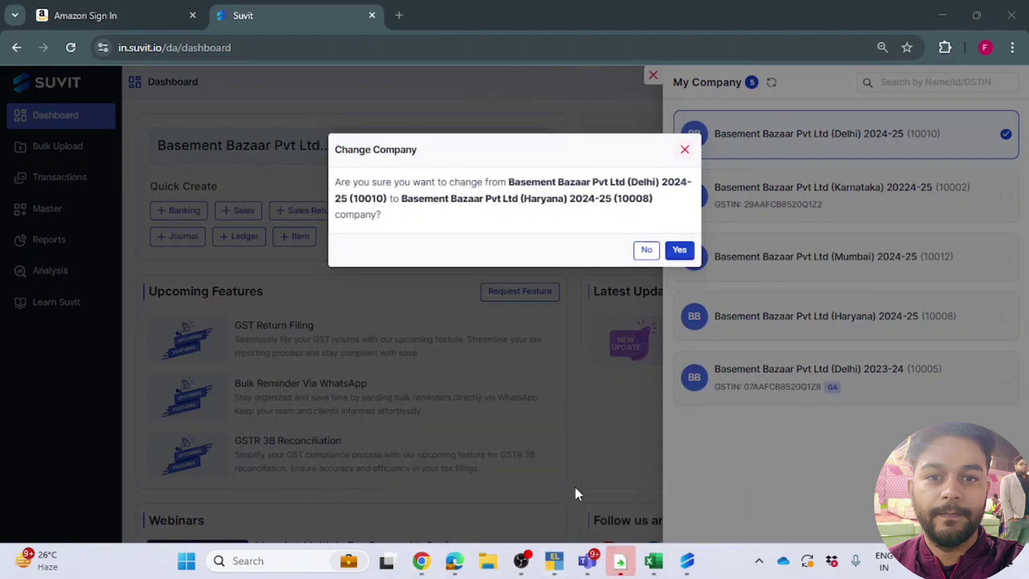
Step: Check TallyPrime's company list, then confirm switching Suvit to Basement Bazaar Pvt Ltd (Haryana) 2024-25
{"action": "mouse_move", "coordinate": [555, 564]}
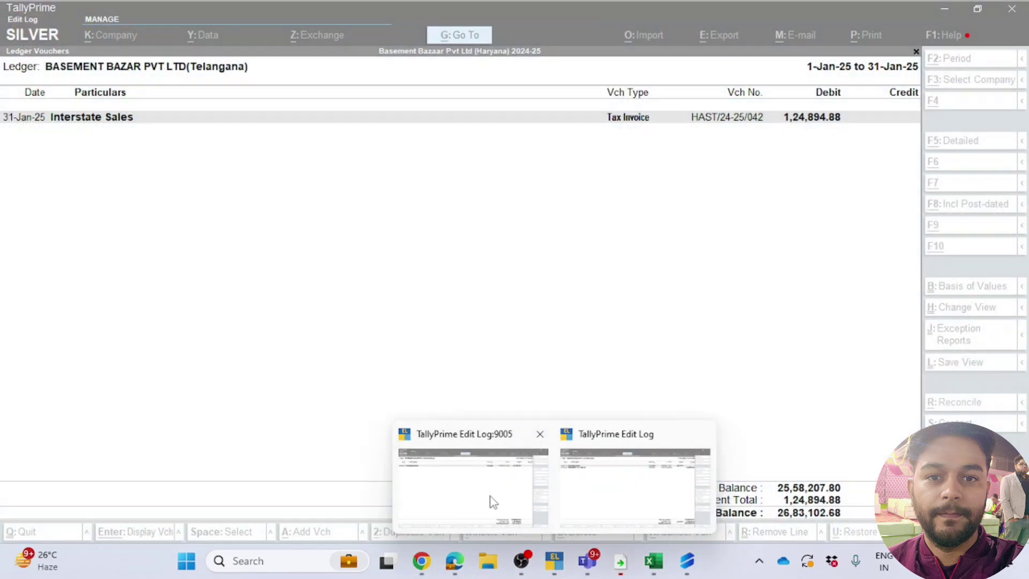
{"action": "left_click", "coordinate": [493, 502]}
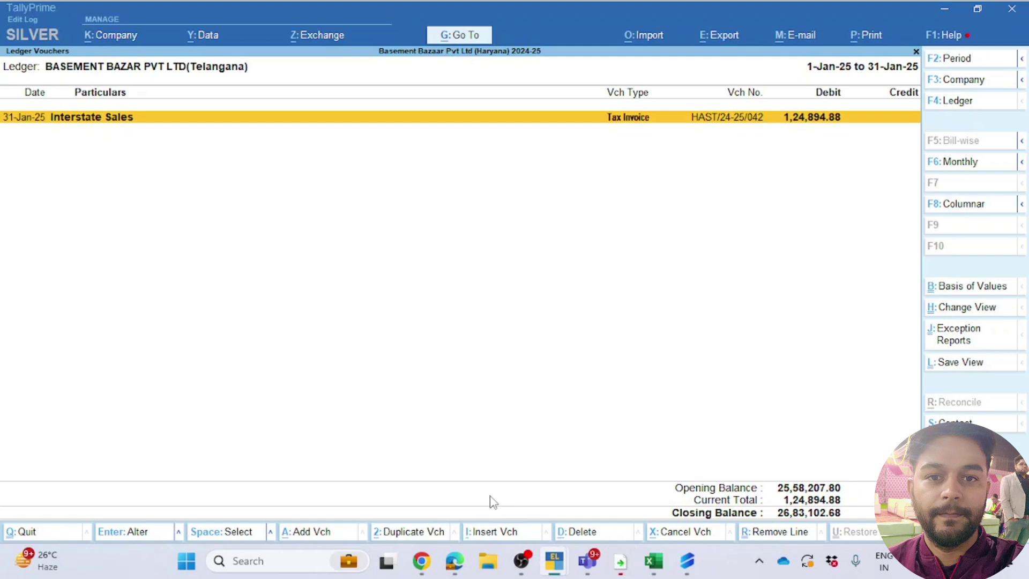
{"action": "key", "text": "F3"}
{"action": "key", "text": "alt+Tab"}
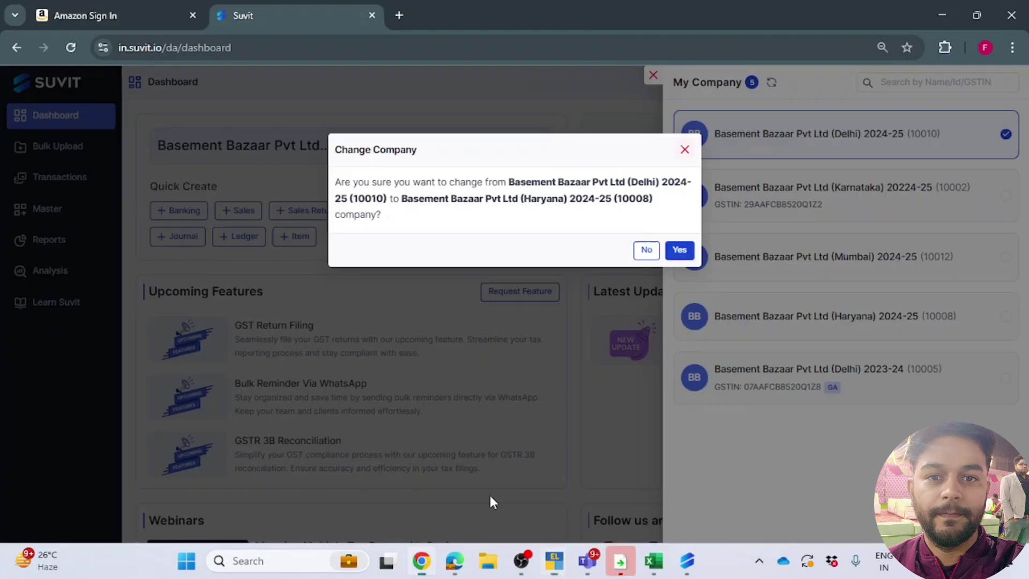
{"action": "left_click", "coordinate": [680, 250]}
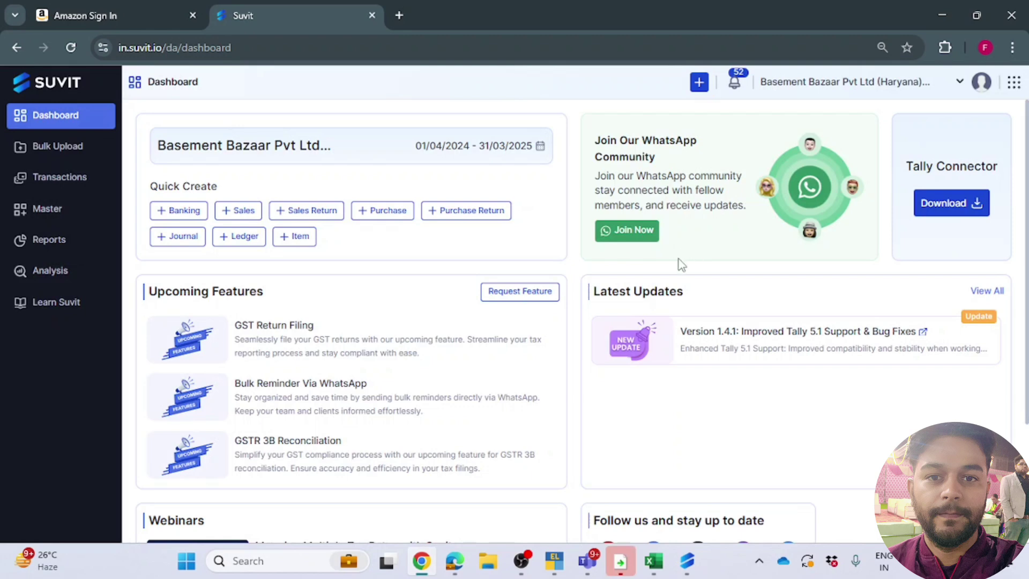
Step: Download and save the Item Invoice (With Item) sample from Suvit's Purchase bulk-upload page
{"action": "mouse_move", "coordinate": [46, 160]}
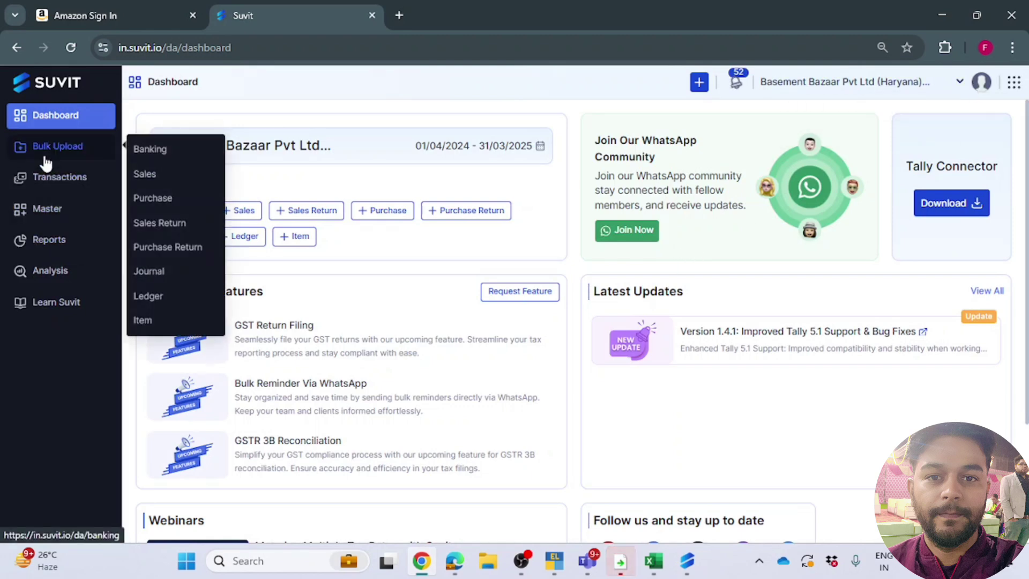
{"action": "left_click", "coordinate": [157, 198]}
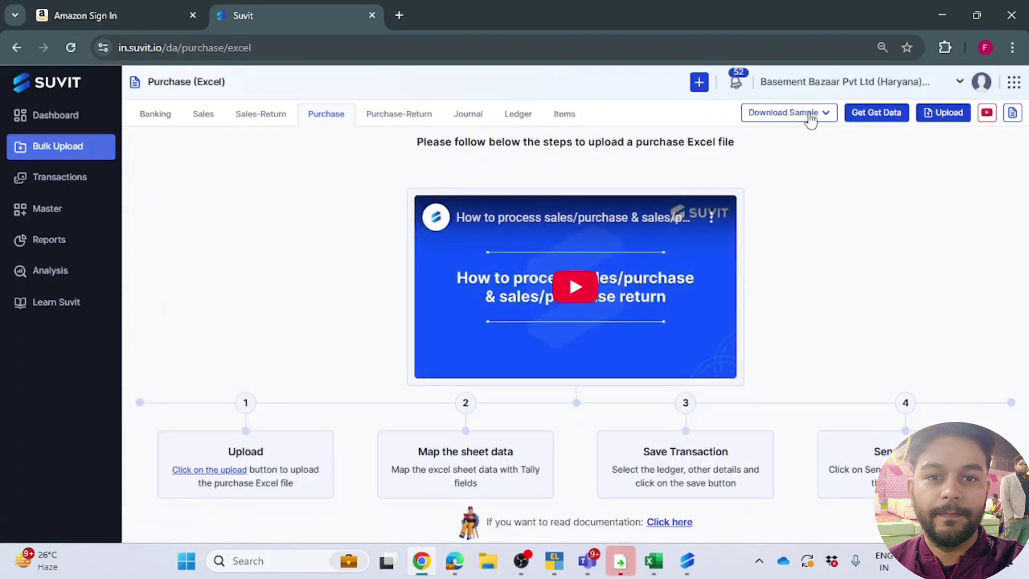
{"action": "left_click", "coordinate": [809, 118]}
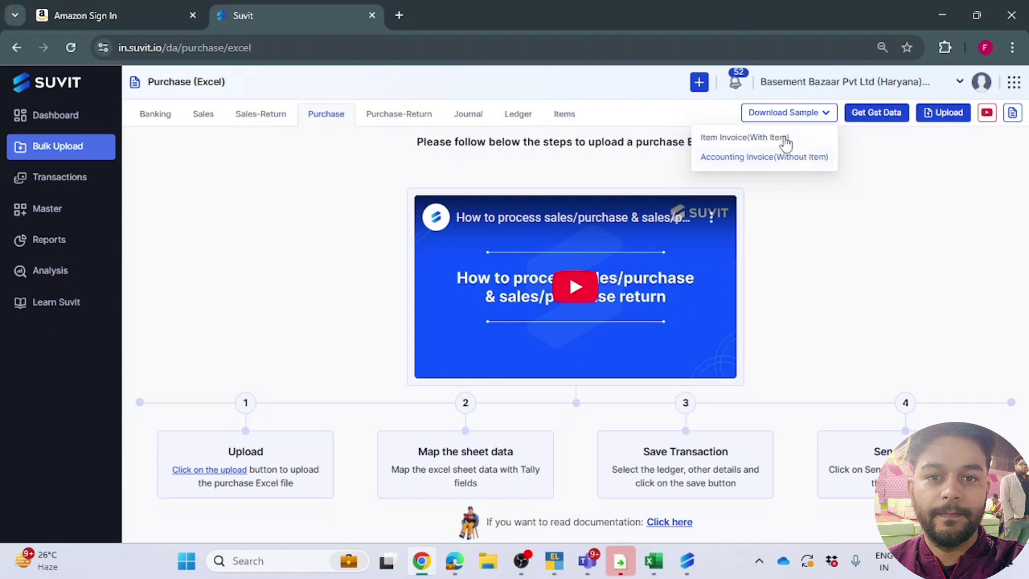
{"action": "left_click", "coordinate": [764, 139]}
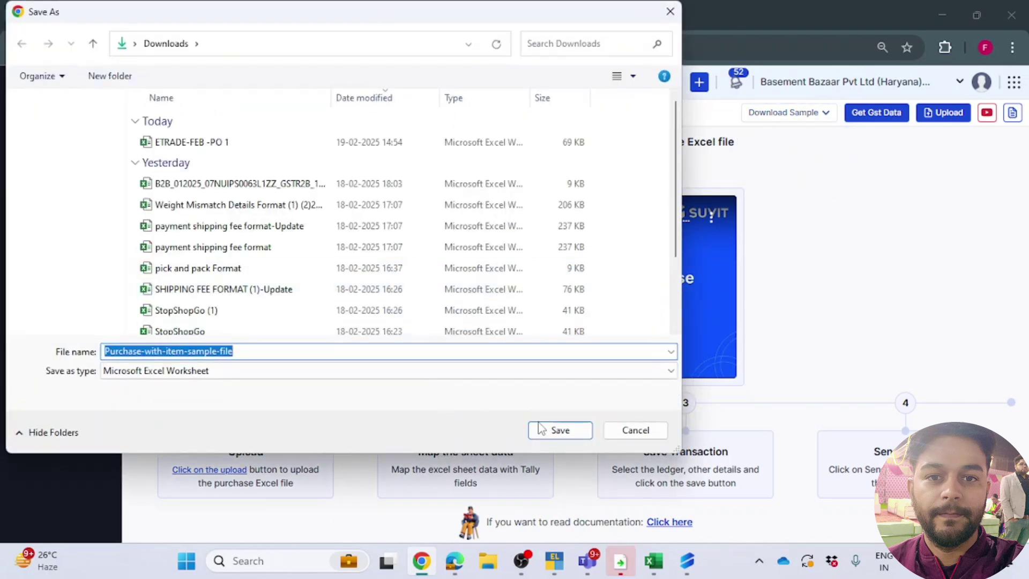
{"action": "left_click", "coordinate": [559, 430]}
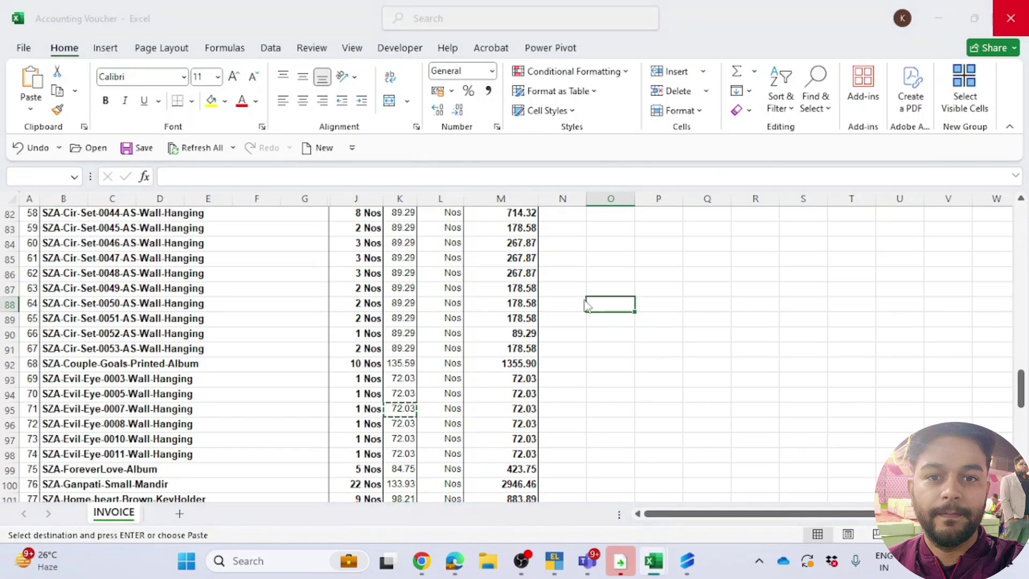
{"action": "left_click", "coordinate": [1011, 18]}
Step: Close the other workbook without saving and enable editing in the sample workbook
{"action": "left_click", "coordinate": [571, 386]}
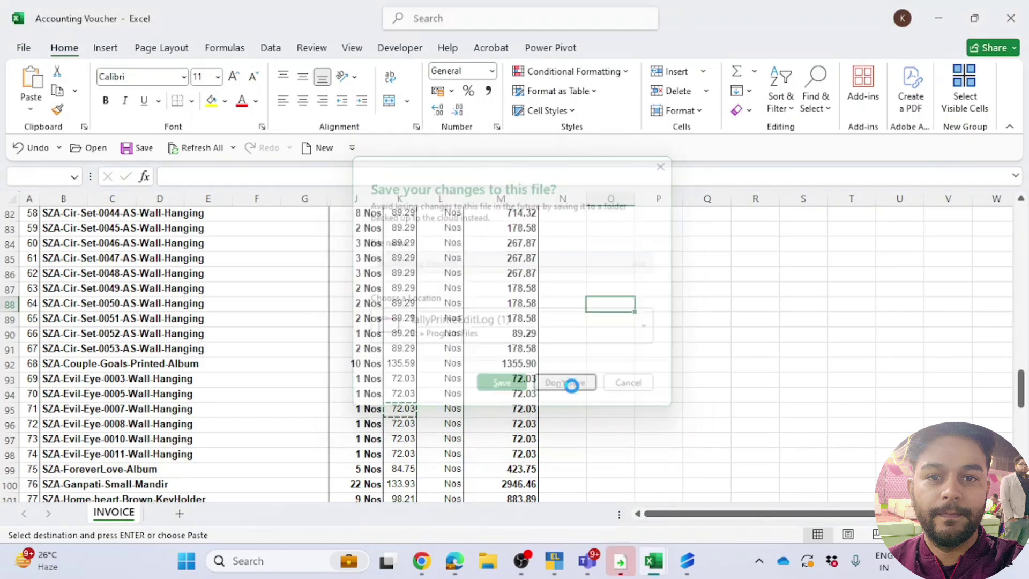
{"action": "left_click", "coordinate": [617, 97]}
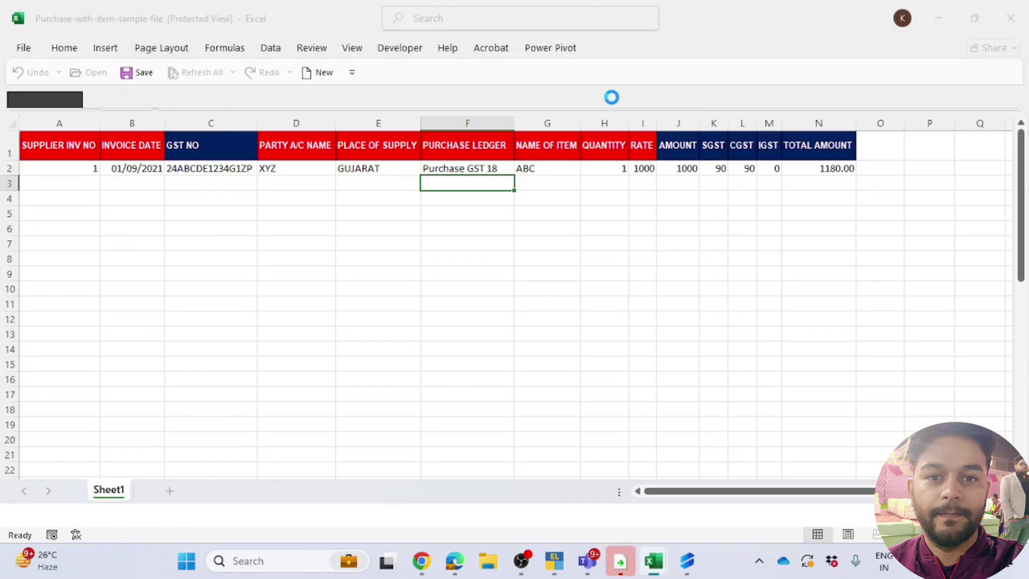
{"action": "mouse_move", "coordinate": [549, 552]}
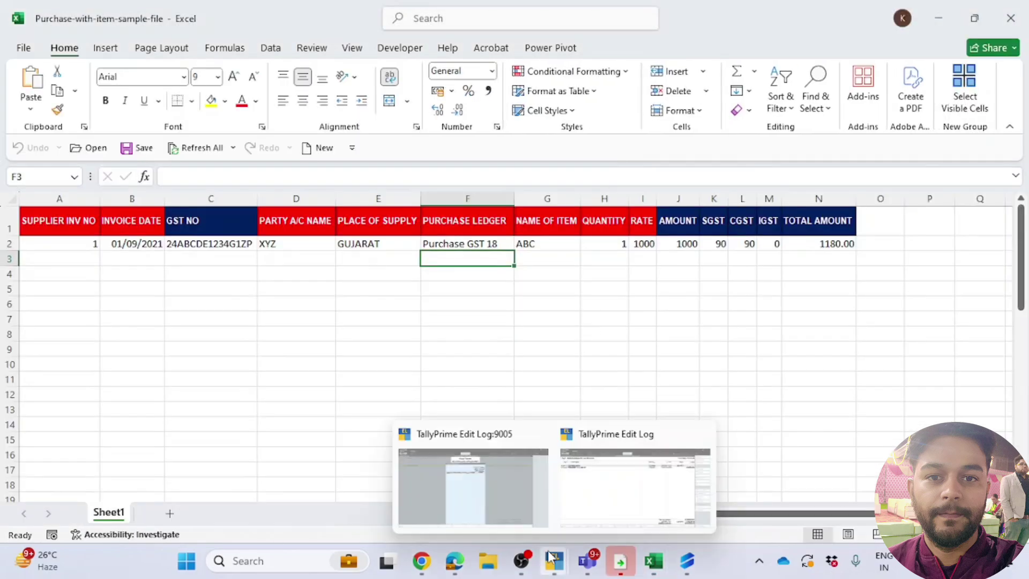
{"action": "left_click", "coordinate": [484, 478]}
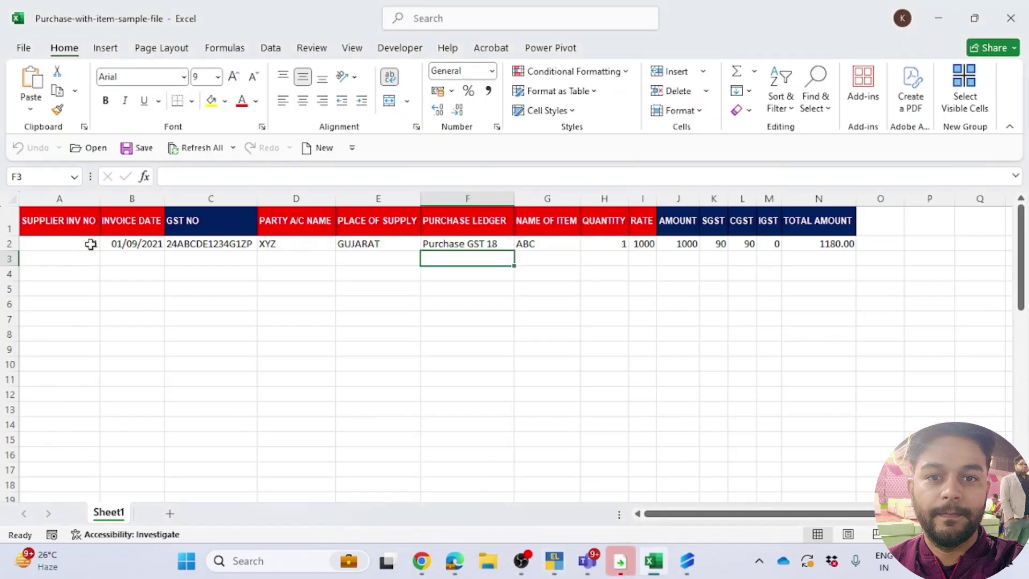
Step: Copy the Tax Invoice's invoice number from the Accounting Voucher into cell A2
{"action": "left_click", "coordinate": [70, 241]}
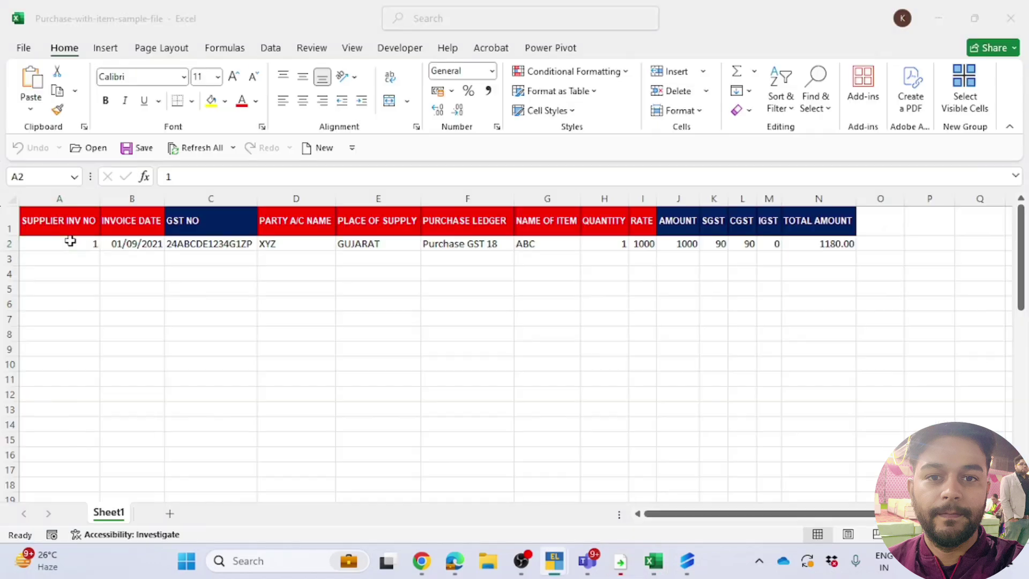
{"action": "key", "text": "alt+Tab"}
{"action": "left_click", "coordinate": [316, 245]}
{"action": "left_click_drag", "start_coordinate": [291, 177], "coordinate": [164, 177]}
{"action": "key", "text": "ctrl+c"}
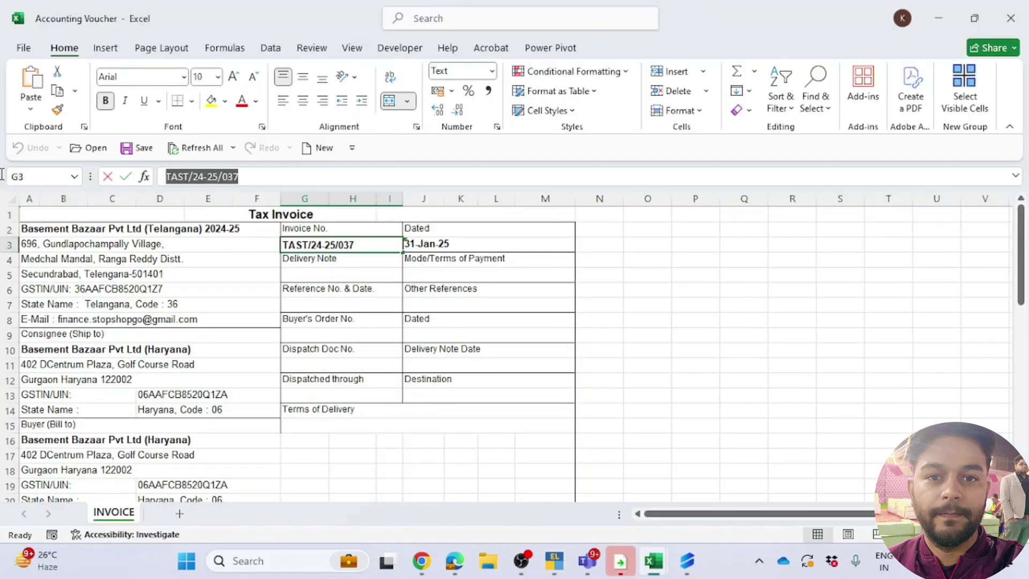
{"action": "key", "text": "Escape"}
{"action": "key", "text": "alt+Tab"}
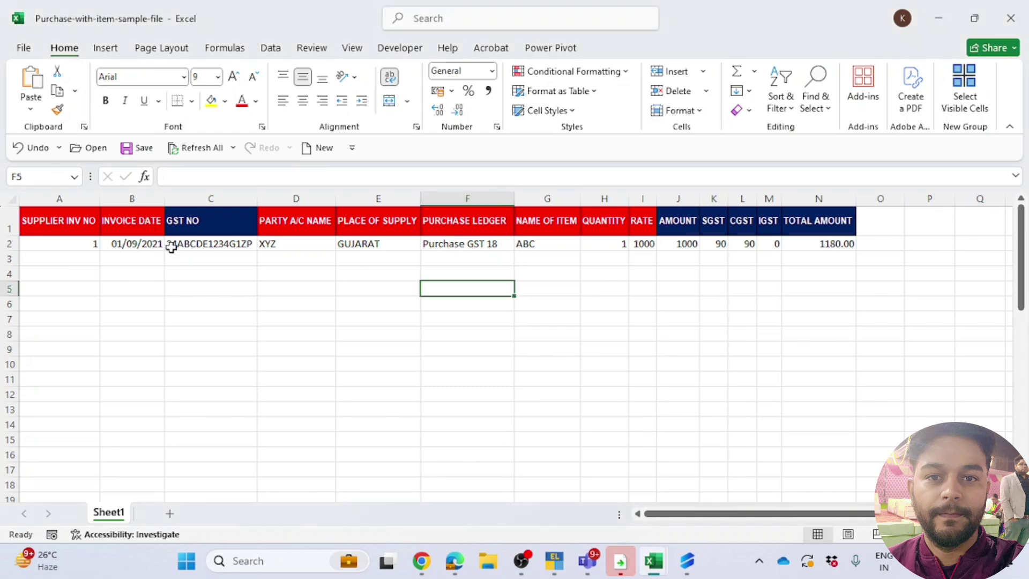
{"action": "left_click", "coordinate": [79, 249]}
{"action": "key", "text": "BackSpace"}
{"action": "key", "text": "ctrl+v"}
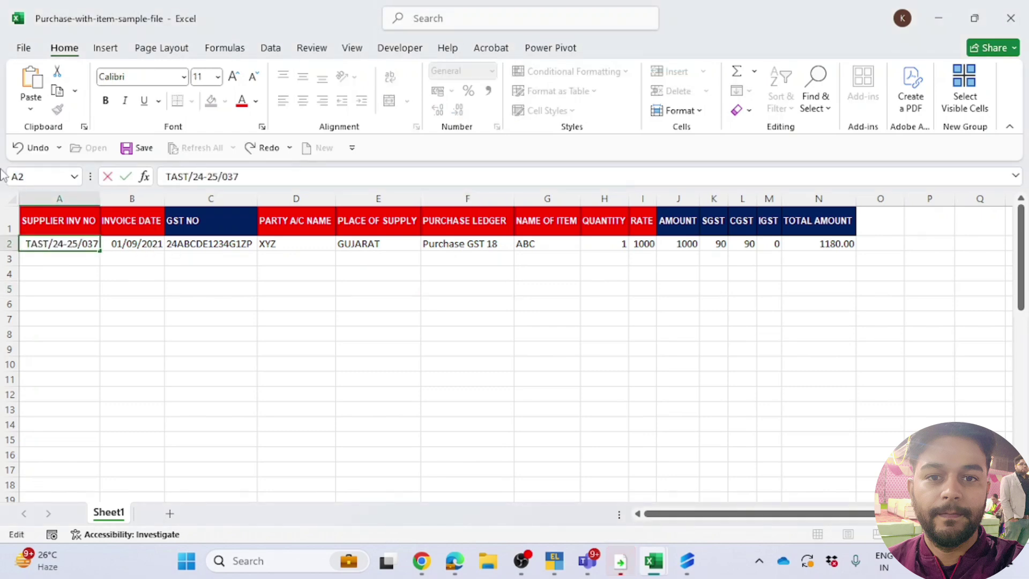
{"action": "key", "text": "Return"}
Step: Enter the invoice date 31-01-2025 in cell B2
{"action": "key", "text": "Up"}
{"action": "key", "text": "Right"}
{"action": "key", "text": "alt+Tab"}
{"action": "key", "text": "alt+Tab"}
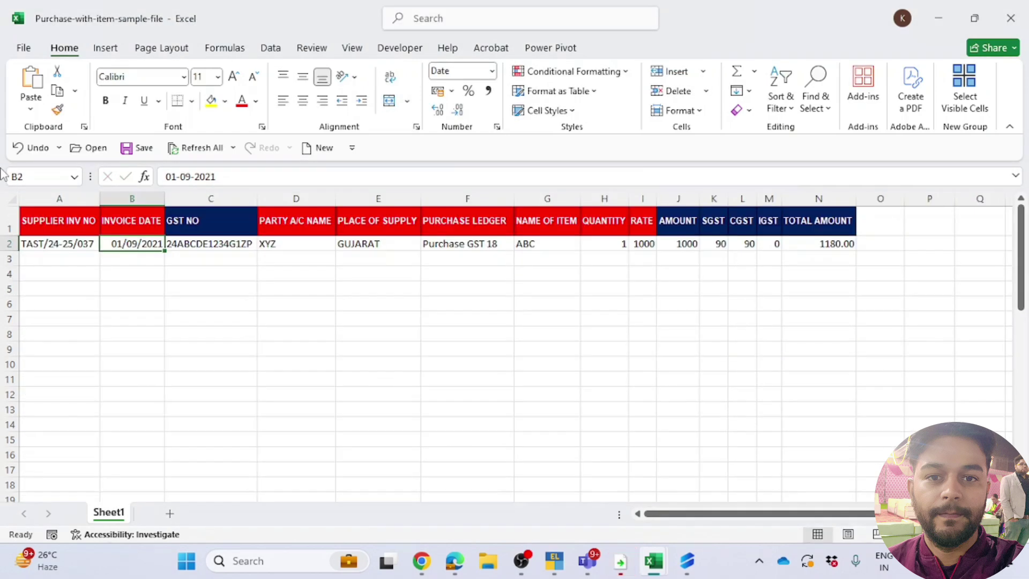
{"action": "type", "text": "31-01-2025"}
{"action": "key", "text": "Return"}
{"action": "key", "text": "Up"}
{"action": "key", "text": "Right"}
{"action": "key", "text": "alt+Tab"}
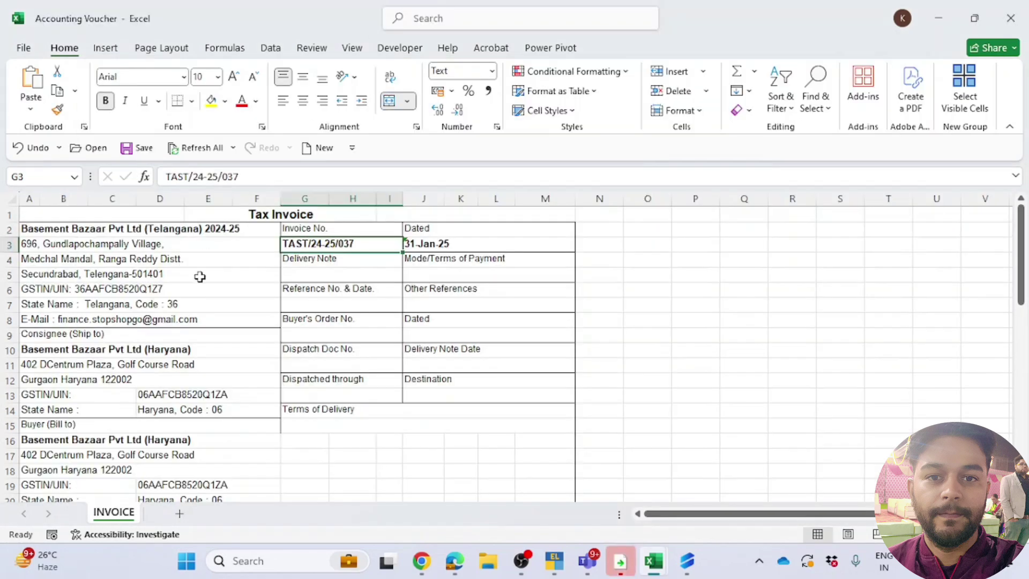
{"action": "key", "text": "alt+Tab"}
{"action": "key", "text": "alt+Tab"}
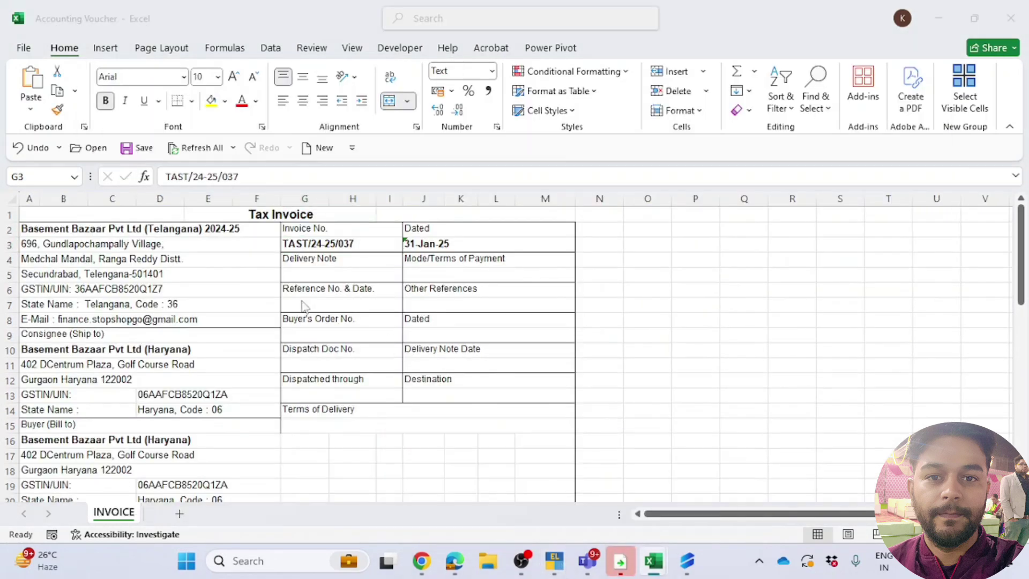
{"action": "key", "text": "alt+Tab"}
{"action": "left_click", "coordinate": [295, 249]}
{"action": "left_click", "coordinate": [219, 245]}
Step: Open the Interstate Sales voucher in TallyPrime and paste the party name into cell D2
{"action": "mouse_move", "coordinate": [620, 560]}
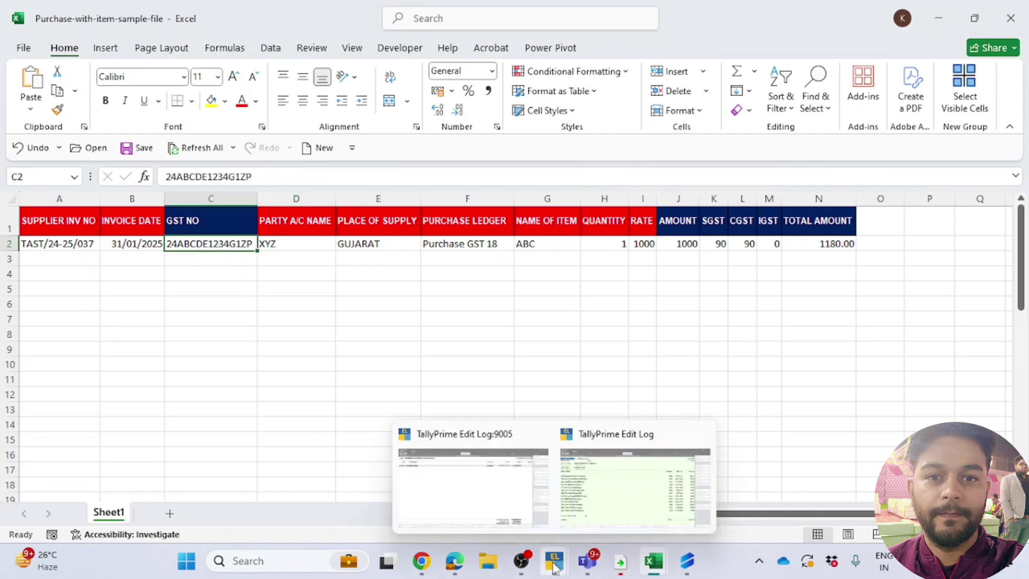
{"action": "left_click", "coordinate": [617, 501]}
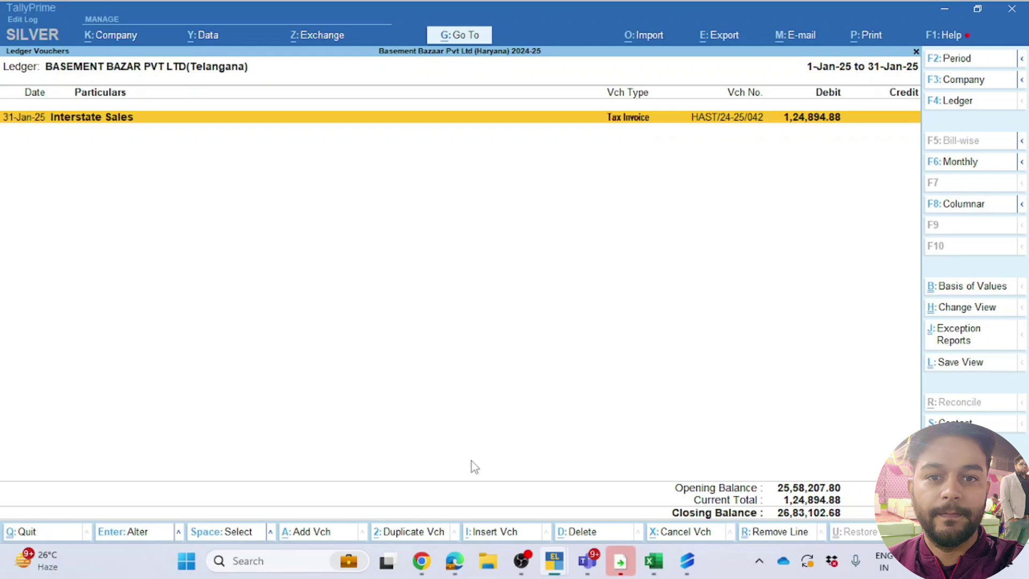
{"action": "key", "text": "Return"}
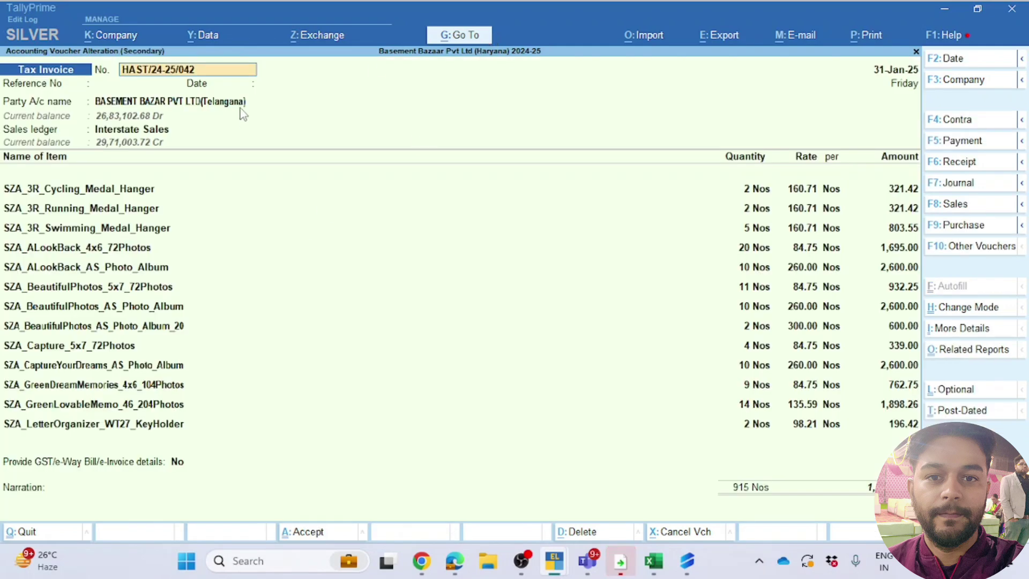
{"action": "left_click", "coordinate": [240, 107]}
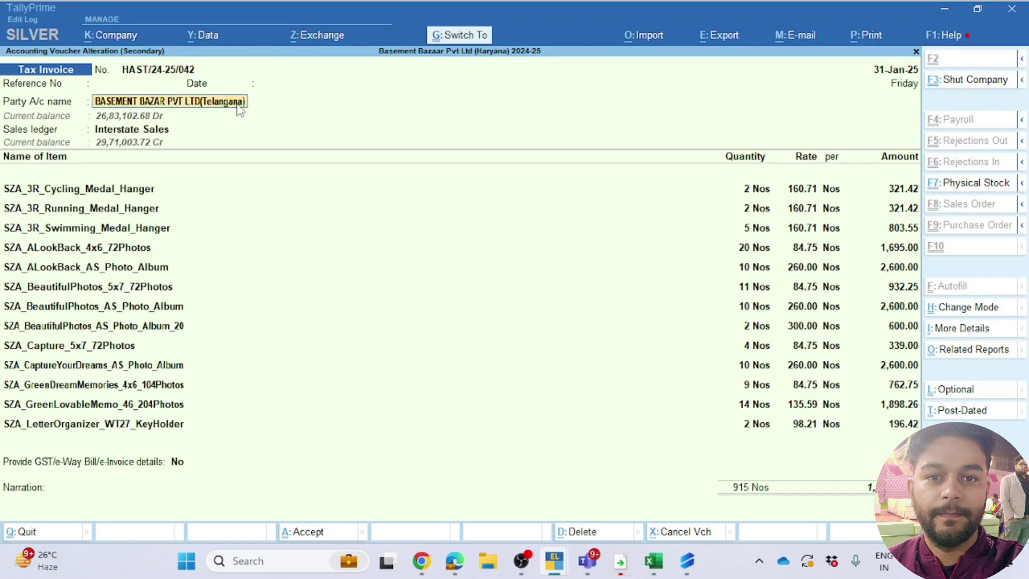
{"action": "key", "text": "alt+Tab"}
{"action": "double_click", "coordinate": [282, 245]}
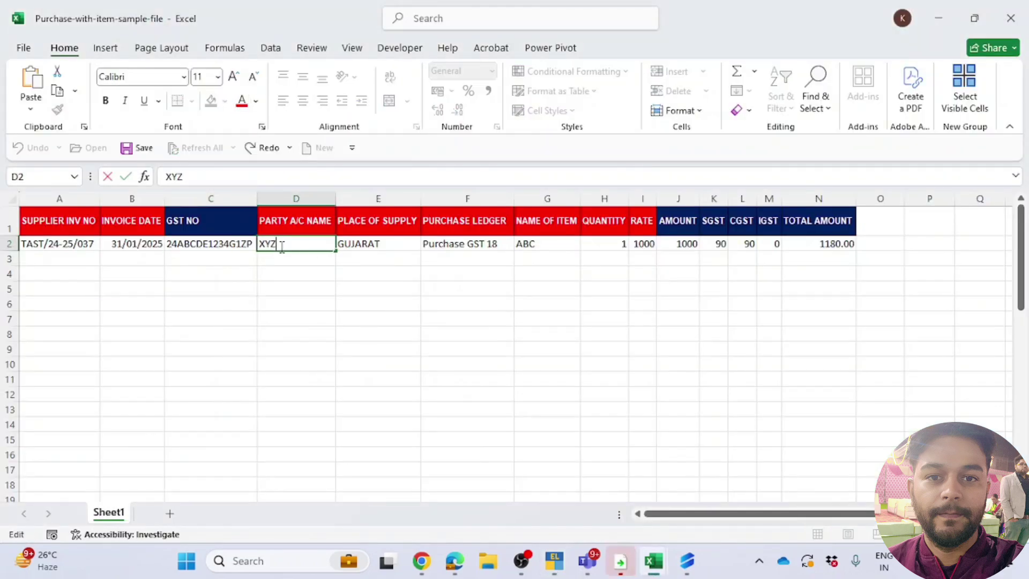
{"action": "type", "text": "BASEMENT BAZAR PVT LTD(Telangana)"}
{"action": "key", "text": "Return"}
{"action": "left_click", "coordinate": [280, 248]}
Step: Move through dispatch details to party details and paste the party's GSTIN into C2
{"action": "key", "text": "alt+Tab"}
{"action": "key", "text": "Return"}
{"action": "key", "text": "Return"}
{"action": "key", "text": "Return"}
{"action": "key", "text": "Return"}
{"action": "key", "text": "Return"}
{"action": "key", "text": "Return"}
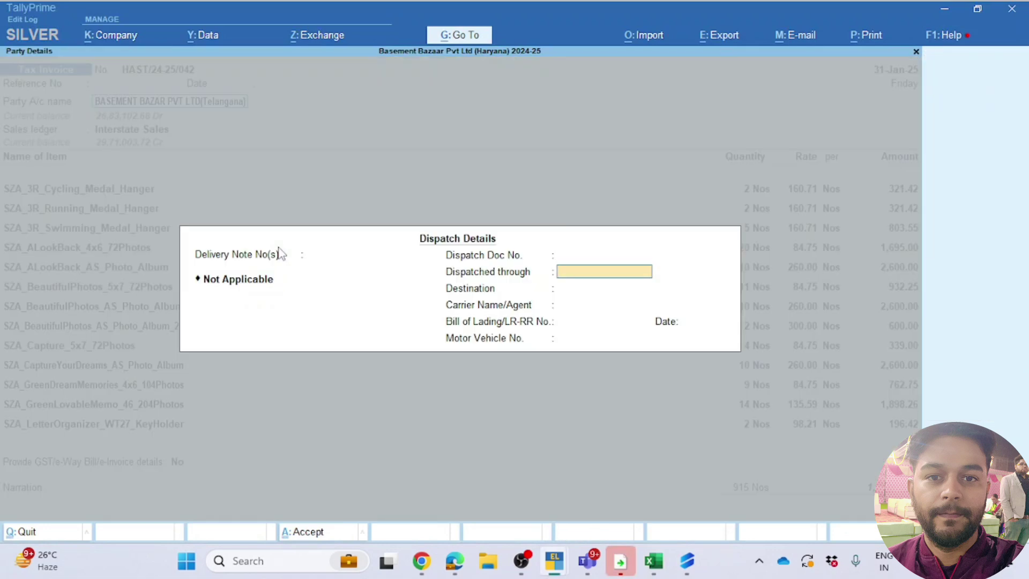
{"action": "key", "text": "ctrl+a"}
{"action": "key", "text": "Return"}
{"action": "key", "text": "Return"}
{"action": "key", "text": "Return"}
{"action": "key", "text": "Return"}
{"action": "key", "text": "Return"}
{"action": "key", "text": "Return"}
{"action": "key", "text": "Return"}
{"action": "key", "text": "Return"}
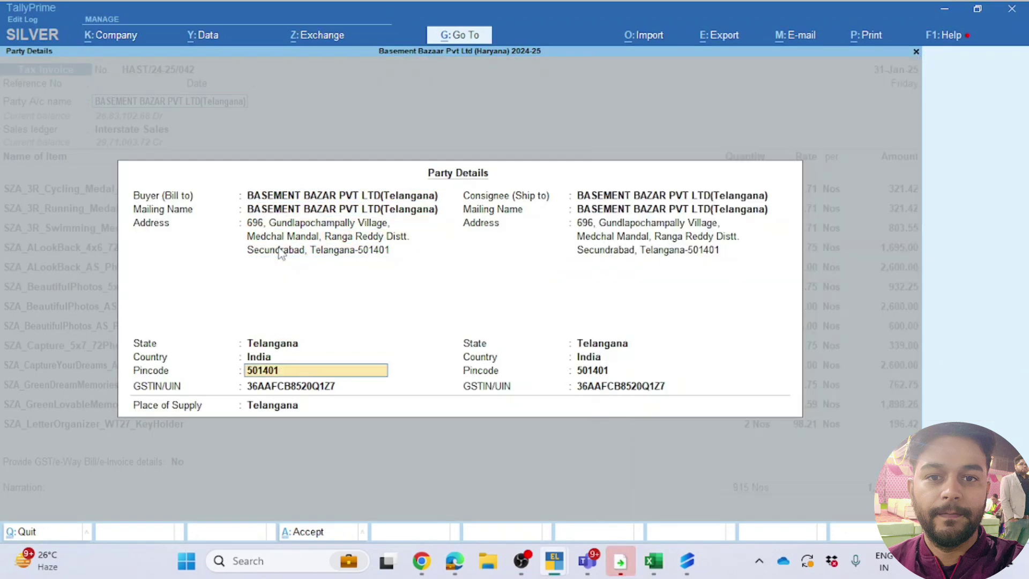
{"action": "key", "text": "alt+Tab"}
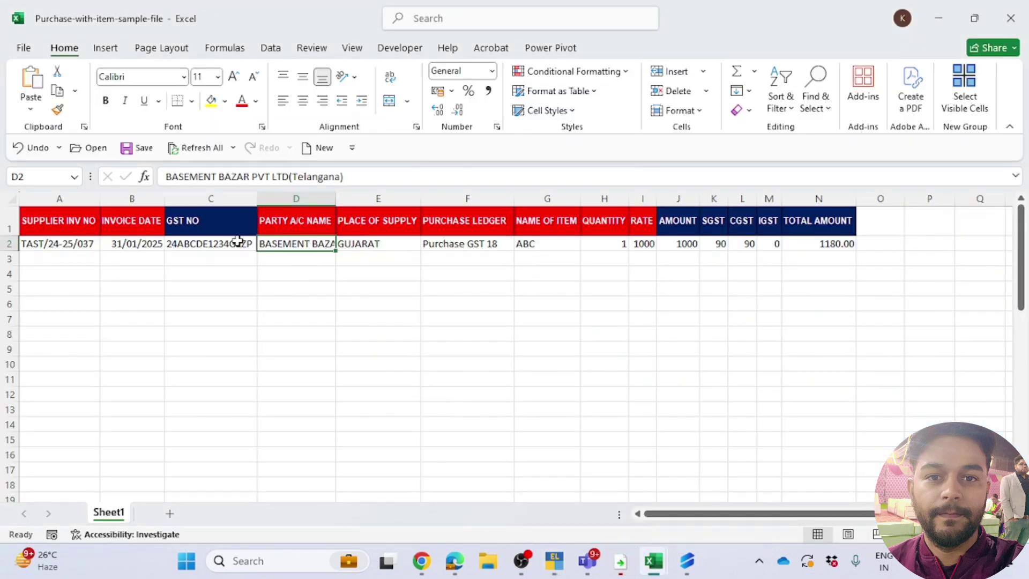
{"action": "left_click", "coordinate": [239, 242]}
{"action": "left_click_drag", "start_coordinate": [295, 176], "coordinate": [3, 174]}
{"action": "key", "text": "Return"}
{"action": "key", "text": "Up"}
{"action": "key", "text": "Right"}
{"action": "key", "text": "Right"}
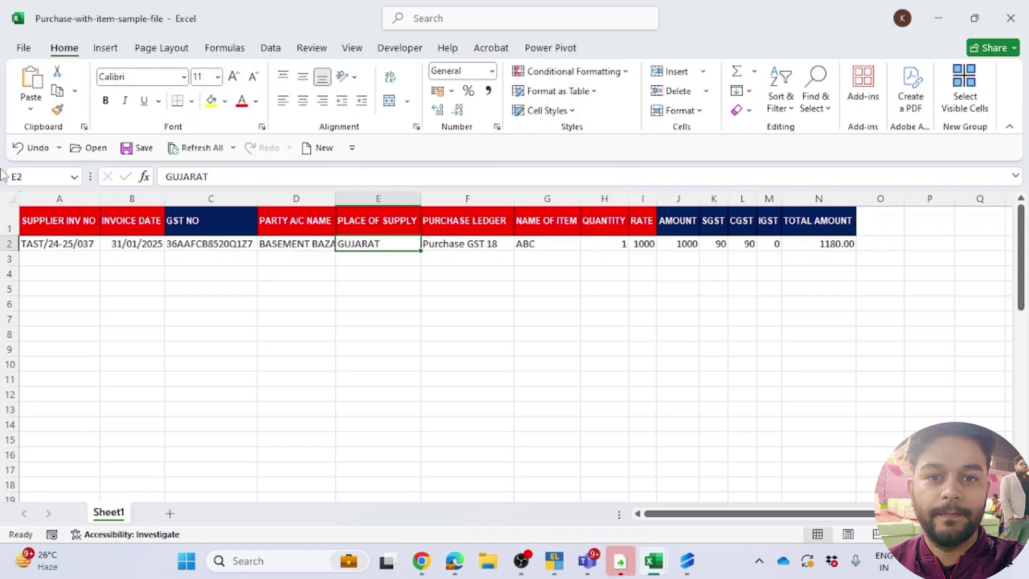
Step: Paste the party's state Telangana into E2 as place of supply and accept the party details
{"action": "key", "text": "alt+Tab"}
{"action": "key", "text": "Up"}
{"action": "key", "text": "Up"}
{"action": "key", "text": "Up"}
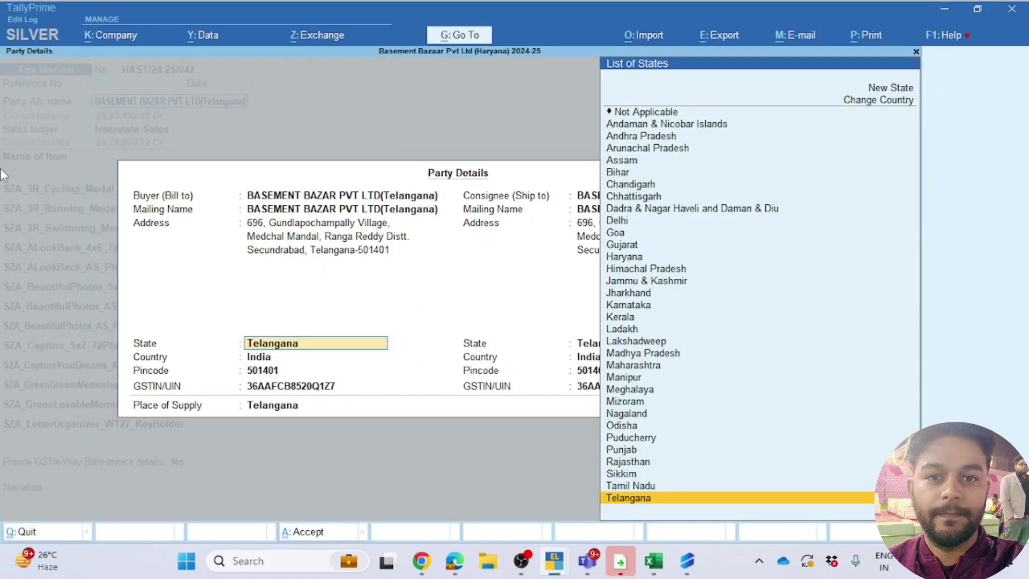
{"action": "key", "text": "alt+Tab"}
{"action": "type", "text": "Telangana"}
{"action": "key", "text": "Return"}
{"action": "key", "text": "Up"}
{"action": "key", "text": "Right"}
{"action": "key", "text": "alt+Tab"}
{"action": "key", "text": "Return"}
{"action": "key", "text": "Return"}
{"action": "key", "text": "Return"}
{"action": "key", "text": "Return"}
{"action": "key", "text": "Return"}
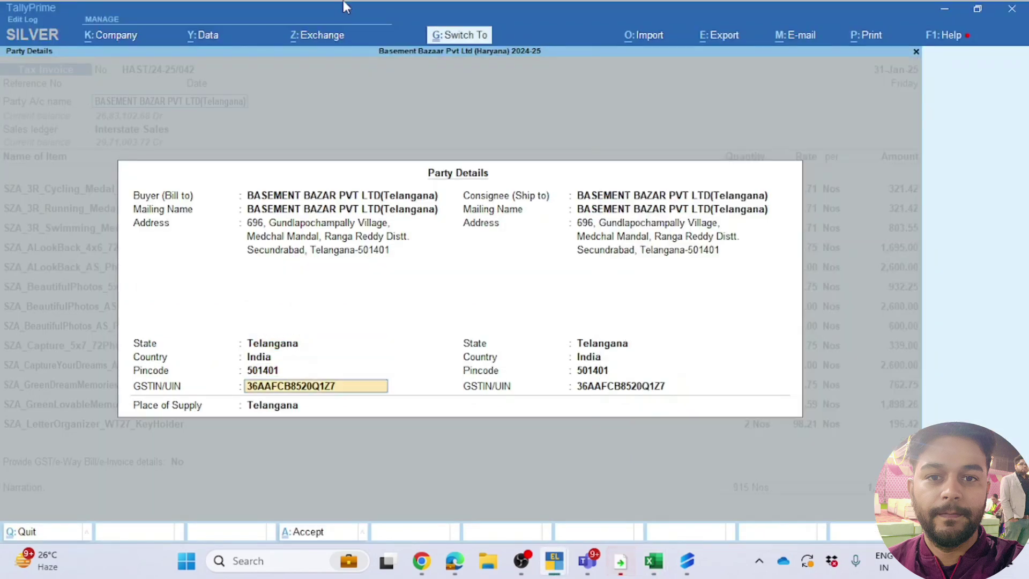
Step: Set the purchase ledger in F2 to Interstate Sales
{"action": "key", "text": "alt+Tab"}
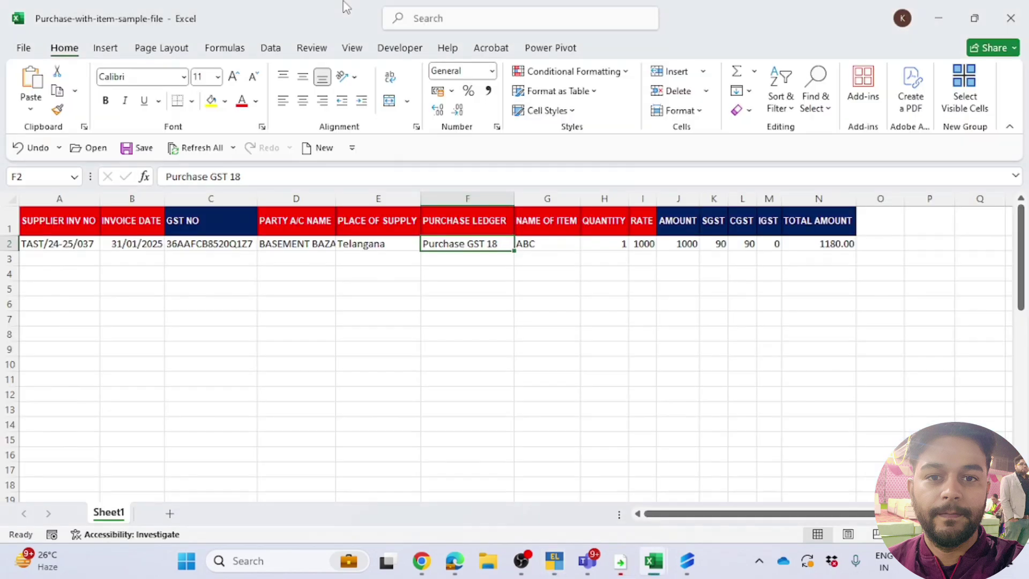
{"action": "type", "text": "Interstate Sales"}
{"action": "key", "text": "Right"}
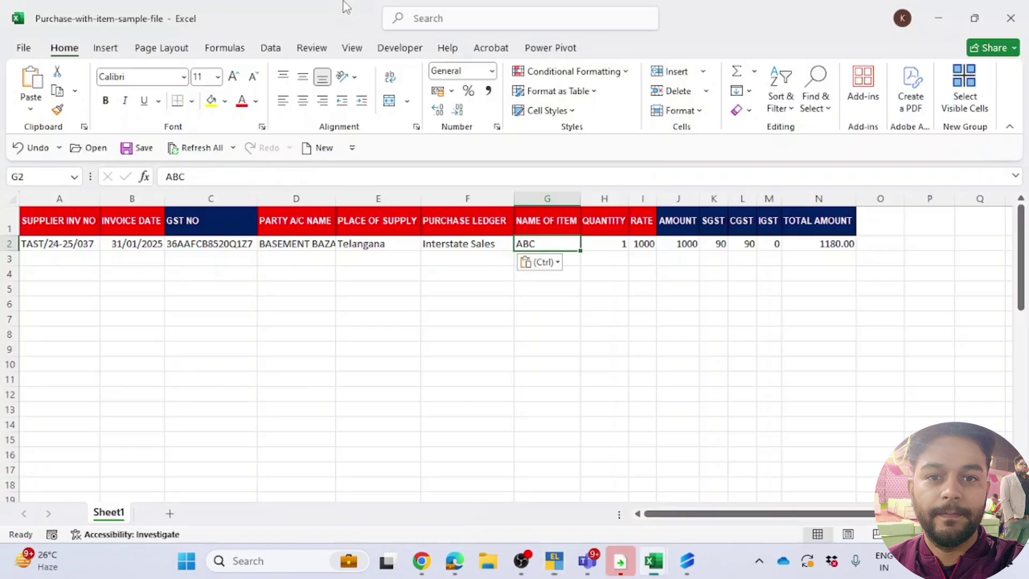
Step: Copy the 15 item descriptions from the Accounting Voucher and paste them as values
{"action": "key", "text": "alt+Tab"}
{"action": "key", "text": "alt+Tab"}
{"action": "key", "text": "Return"}
{"action": "key", "text": "Return"}
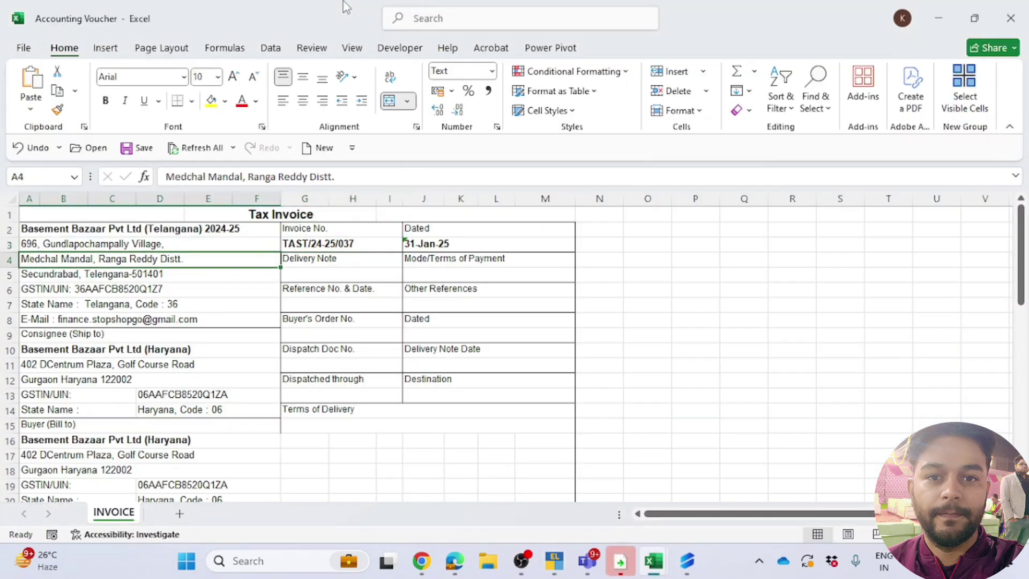
{"action": "key", "text": "Down"}
{"action": "key", "text": "Down"}
{"action": "key", "text": "Down"}
{"action": "key", "text": "Down"}
{"action": "key", "text": "Down"}
{"action": "key", "text": "Down"}
{"action": "key", "text": "Down"}
{"action": "key", "text": "Down"}
{"action": "key", "text": "Down"}
{"action": "key", "text": "Down"}
{"action": "key", "text": "Down"}
{"action": "key", "text": "Down"}
{"action": "key", "text": "Down"}
{"action": "key", "text": "Down"}
{"action": "key", "text": "Down"}
{"action": "key", "text": "Down"}
{"action": "key", "text": "Down"}
{"action": "key", "text": "Down"}
{"action": "key", "text": "Down"}
{"action": "key", "text": "Down"}
{"action": "key", "text": "Up"}
{"action": "key", "text": "Up"}
{"action": "key", "text": "Up"}
{"action": "key", "text": "Up"}
{"action": "key", "text": "Up"}
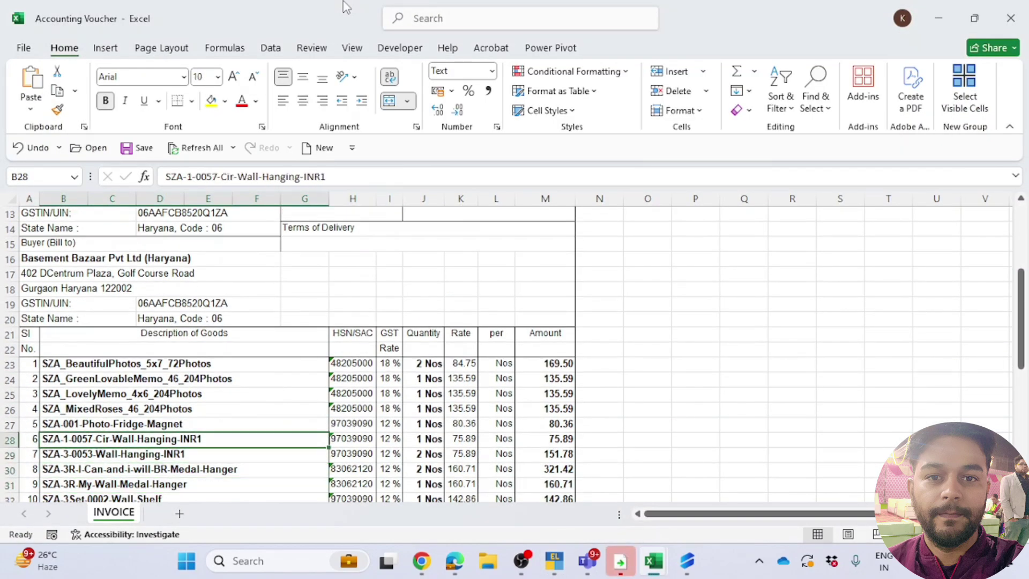
{"action": "key", "text": "Up"}
{"action": "key", "text": "Up"}
{"action": "key", "text": "shift+Down"}
{"action": "key", "text": "shift+Down"}
{"action": "key", "text": "shift+Down"}
{"action": "key", "text": "shift+Down"}
{"action": "key", "text": "shift+Down"}
{"action": "key", "text": "shift+Down"}
{"action": "key", "text": "shift+Down"}
{"action": "key", "text": "shift+Down"}
{"action": "key", "text": "shift+Down"}
{"action": "key", "text": "shift+Down"}
{"action": "key", "text": "shift+Down"}
{"action": "key", "text": "shift+Down"}
{"action": "key", "text": "shift+Down"}
{"action": "key", "text": "shift+Down"}
{"action": "key", "text": "shift+Down"}
{"action": "key", "text": "shift+Down"}
{"action": "key", "text": "shift+Down"}
{"action": "key", "text": "shift+Down"}
{"action": "key", "text": "shift+Down"}
{"action": "key", "text": "shift+Down"}
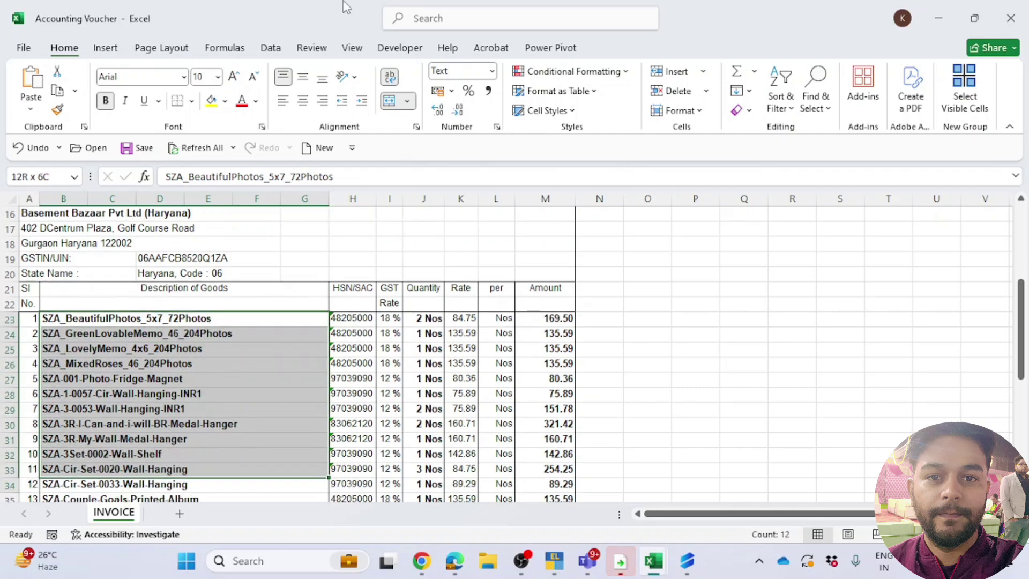
{"action": "key", "text": "shift+Up"}
{"action": "key", "text": "shift+Up"}
{"action": "key", "text": "shift+Up"}
{"action": "key", "text": "shift+Up"}
{"action": "key", "text": "shift+Up"}
{"action": "key", "text": "shift+Up"}
{"action": "key", "text": "shift+Up"}
{"action": "key", "text": "shift+Up"}
{"action": "key", "text": "shift+Up"}
{"action": "key", "text": "shift+Up"}
{"action": "key", "text": "shift+Up"}
{"action": "key", "text": "shift+Up"}
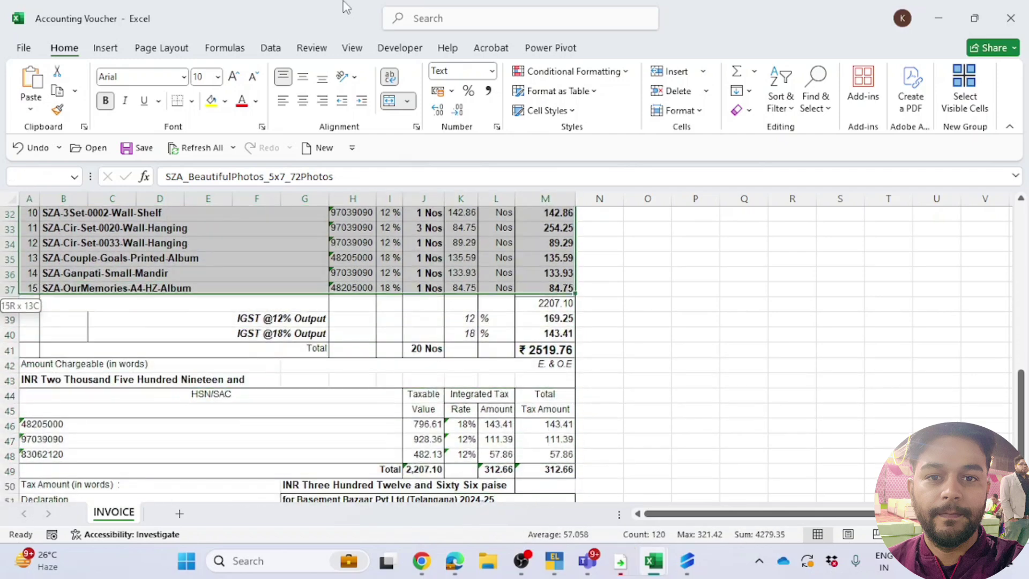
{"action": "key", "text": "Left"}
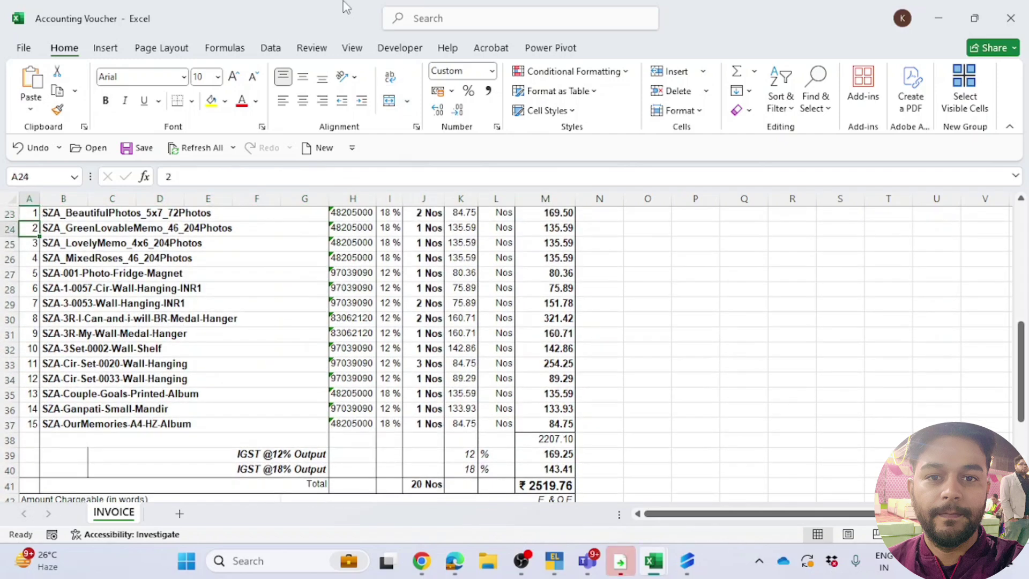
{"action": "key", "text": "Right"}
{"action": "key", "text": "Up"}
{"action": "key", "text": "shift+Down"}
{"action": "key", "text": "shift+Down"}
{"action": "key", "text": "shift+Down"}
{"action": "key", "text": "shift+Down"}
{"action": "key", "text": "shift+Down"}
{"action": "key", "text": "shift+Down"}
{"action": "key", "text": "shift+Down"}
{"action": "key", "text": "shift+Down"}
{"action": "key", "text": "shift+Down"}
{"action": "key", "text": "shift+Down"}
{"action": "key", "text": "shift+Down"}
{"action": "key", "text": "shift+Down"}
{"action": "key", "text": "shift+Down"}
{"action": "key", "text": "shift+Down"}
{"action": "key", "text": "ctrl+c"}
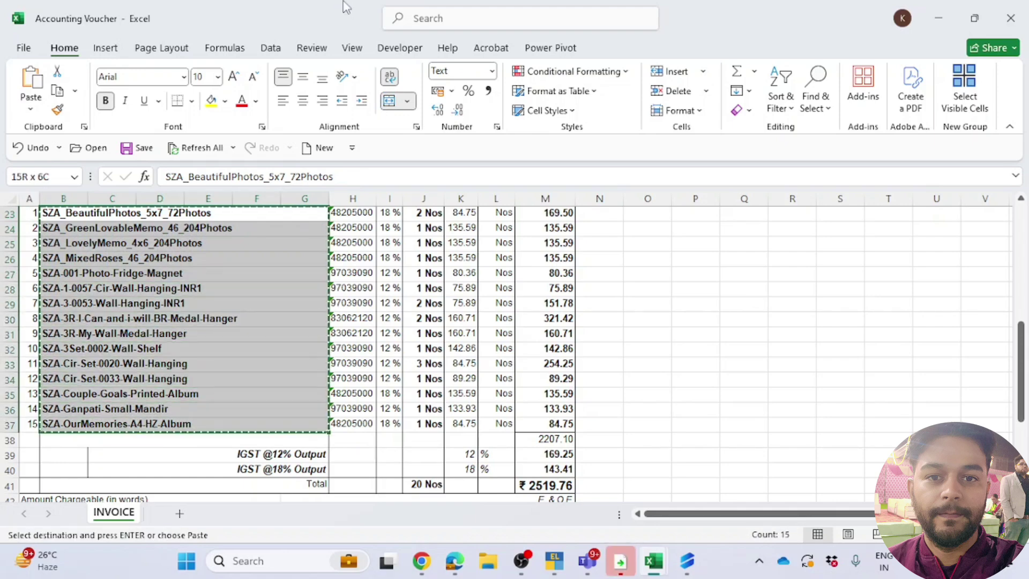
{"action": "key", "text": "alt+Tab"}
{"action": "key", "text": "ctrl+alt+v"}
{"action": "key", "text": "Return"}
Step: Copy the 15 item quantities and paste them as values into the quantity column
{"action": "key", "text": "Right"}
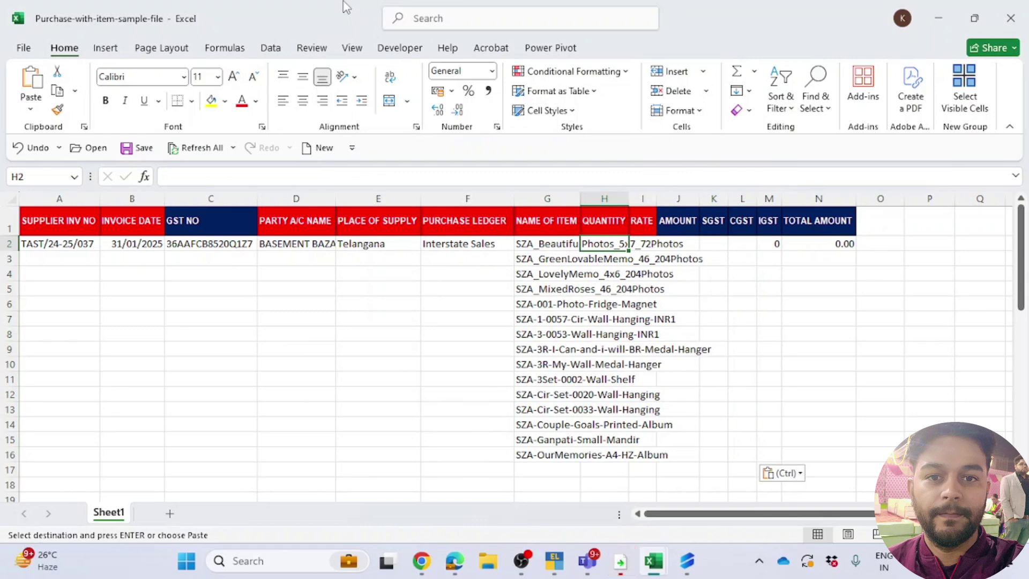
{"action": "key", "text": "alt+Tab"}
{"action": "key", "text": "Right"}
{"action": "key", "text": "Right"}
{"action": "key", "text": "Right"}
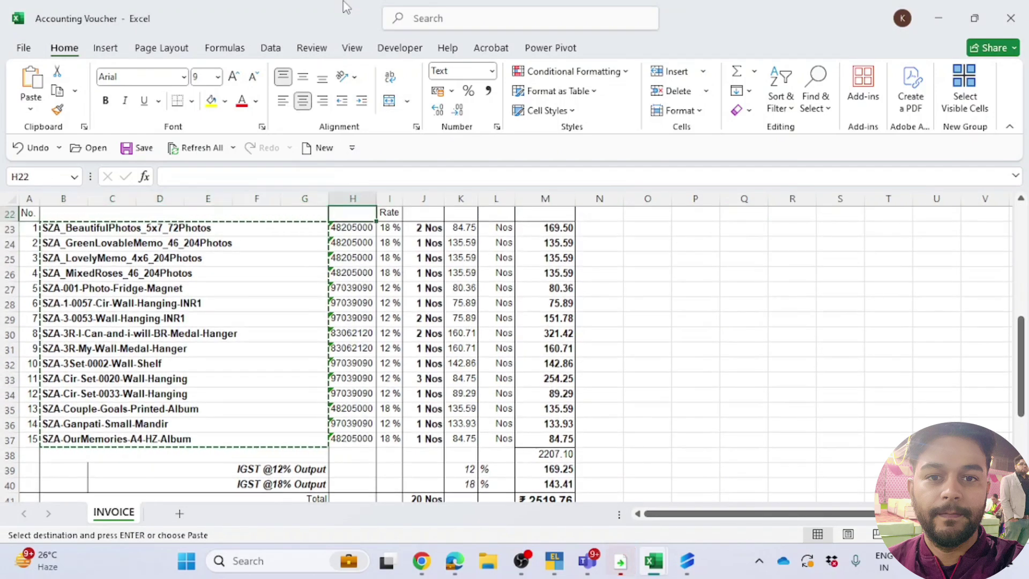
{"action": "key", "text": "shift+Down"}
{"action": "key", "text": "shift+Down"}
{"action": "key", "text": "shift+Down"}
{"action": "key", "text": "shift+Down"}
{"action": "key", "text": "shift+Down"}
{"action": "key", "text": "shift+Down"}
{"action": "key", "text": "shift+Down"}
{"action": "key", "text": "shift+Down"}
{"action": "key", "text": "shift+Down"}
{"action": "key", "text": "shift+Down"}
{"action": "key", "text": "shift+Down"}
{"action": "key", "text": "shift+Down"}
{"action": "key", "text": "shift+Down"}
{"action": "key", "text": "shift+Down"}
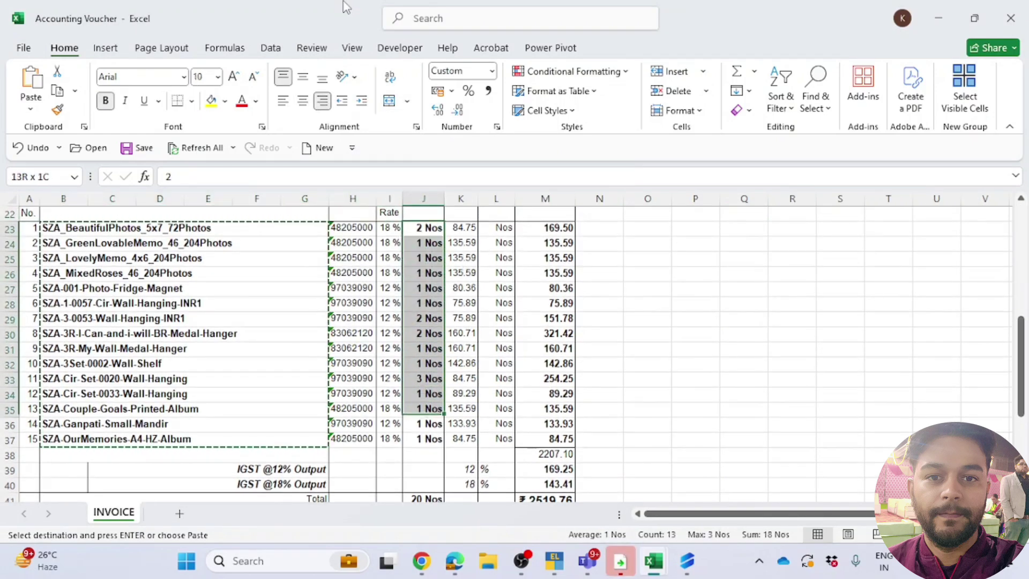
{"action": "key", "text": "ctrl+c"}
{"action": "key", "text": "alt+Tab"}
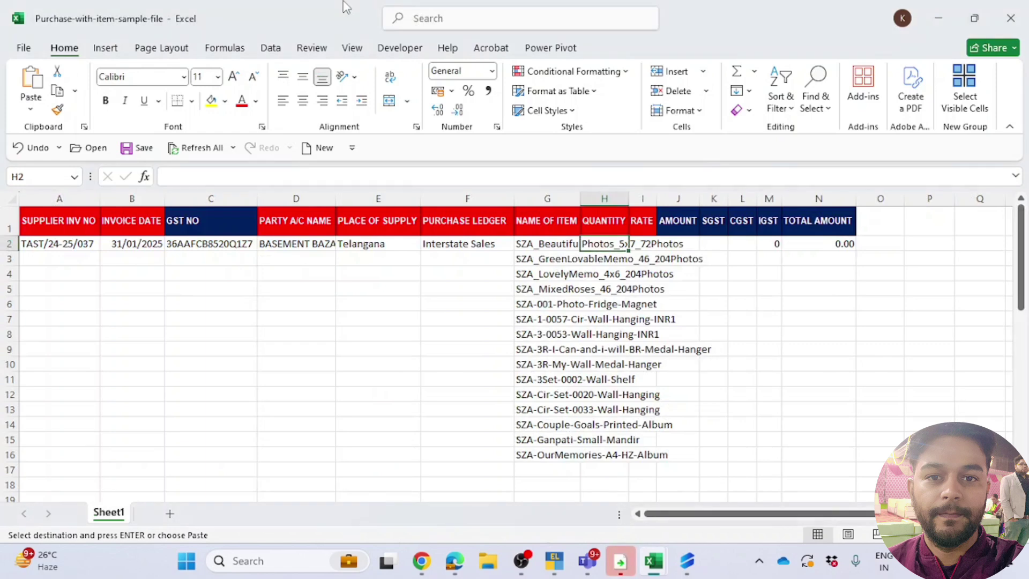
{"action": "key", "text": "ctrl+alt+v"}
{"action": "key", "text": "Return"}
Step: Copy the 15 item rates and paste them as values into the rate column
{"action": "key", "text": "Right"}
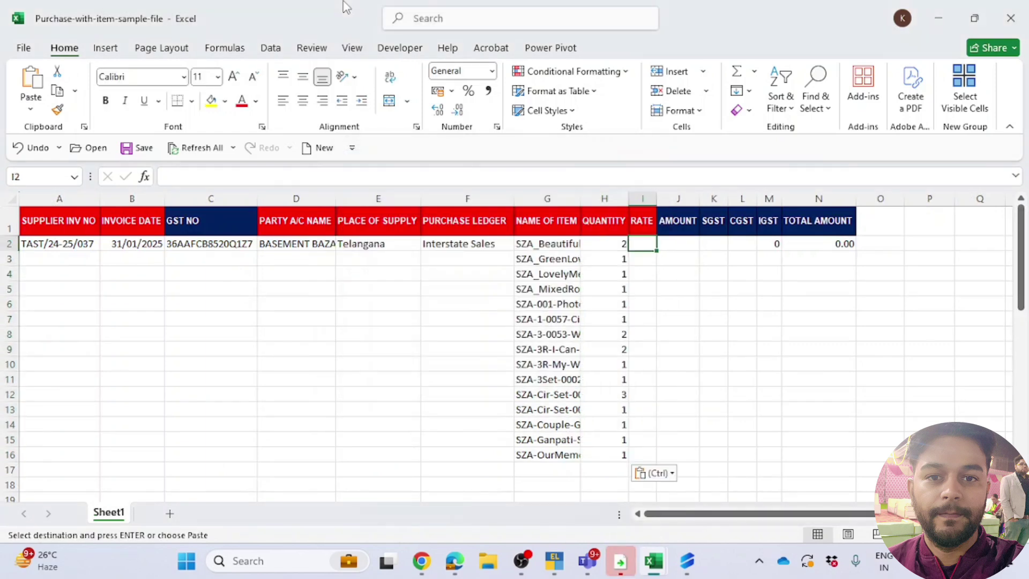
{"action": "key", "text": "alt+Tab"}
{"action": "key", "text": "Up"}
{"action": "key", "text": "Right"}
{"action": "key", "text": "Down"}
{"action": "key", "text": "ctrl+shift+Down"}
{"action": "key", "text": "shift+Down"}
{"action": "key", "text": "shift+Down"}
{"action": "key", "text": "shift+Down"}
{"action": "key", "text": "shift+Up"}
{"action": "key", "text": "shift+Up"}
{"action": "key", "text": "shift+Up"}
{"action": "key", "text": "ctrl+c"}
{"action": "key", "text": "alt+Tab"}
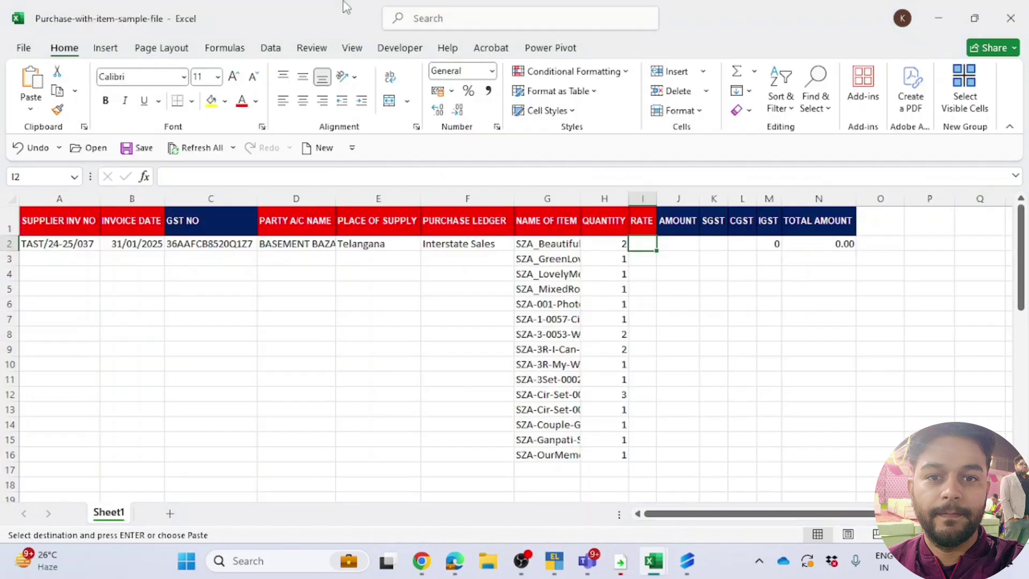
{"action": "key", "text": "ctrl+alt+v"}
{"action": "key", "text": "v"}
{"action": "key", "text": "Return"}
{"action": "key", "text": "Down"}
Step: Enter the amount formula =H2*I2 and fill J2:N16 down all 15 item rows
{"action": "key", "text": "Right"}
{"action": "key", "text": "Up"}
{"action": "key", "text": "alt+Tab"}
{"action": "key", "text": "alt+Tab"}
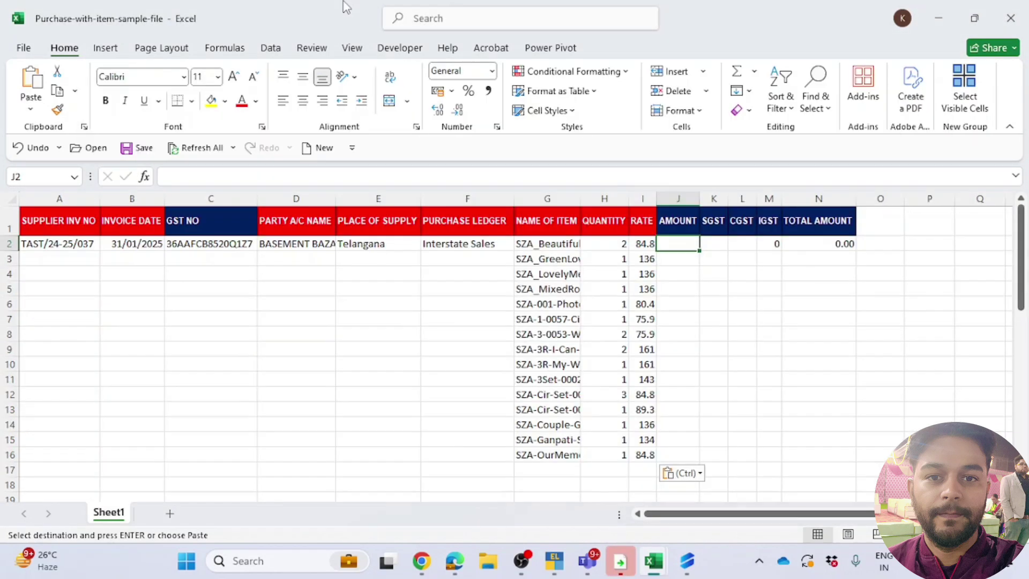
{"action": "type", "text": "="}
{"action": "key", "text": "Left"}
{"action": "key", "text": "Left"}
{"action": "type", "text": "*"}
{"action": "key", "text": "Left"}
{"action": "key", "text": "ctrl+Return"}
{"action": "key", "text": "Left"}
{"action": "key", "text": "ctrl+Down"}
{"action": "key", "text": "Right"}
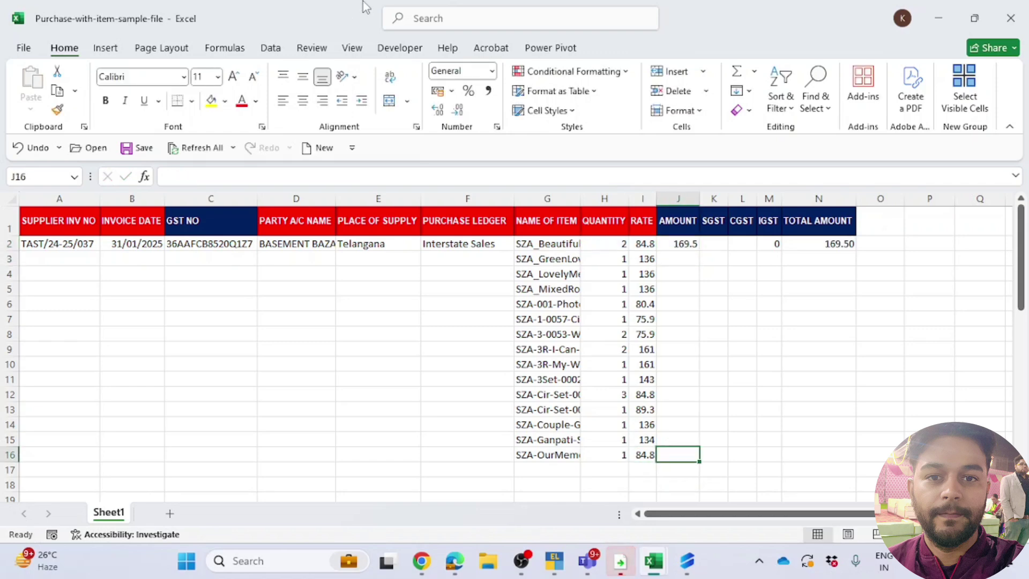
{"action": "key", "text": "shift+Right"}
{"action": "key", "text": "shift+Right"}
{"action": "key", "text": "shift+Right"}
{"action": "key", "text": "shift+Right"}
{"action": "key", "text": "ctrl+shift+Up"}
{"action": "key", "text": "ctrl+d"}
{"action": "key", "text": "Down"}
{"action": "key", "text": "Up"}
{"action": "key", "text": "Left"}
{"action": "key", "text": "Left"}
{"action": "key", "text": "Left"}
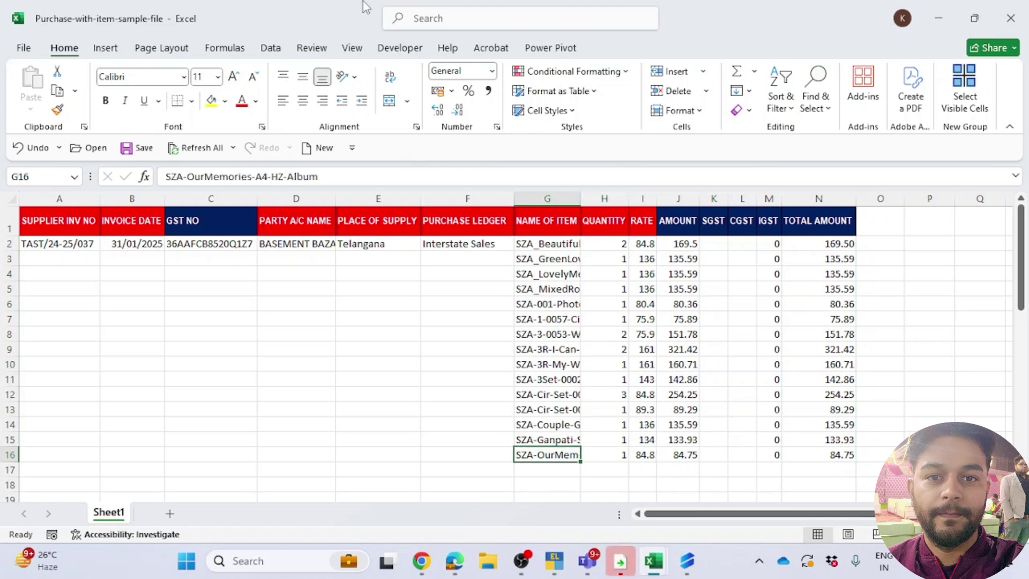
{"action": "key", "text": "Left"}
{"action": "key", "text": "shift+Left"}
{"action": "key", "text": "shift+Left"}
{"action": "key", "text": "shift+Left"}
{"action": "key", "text": "shift+Left"}
{"action": "key", "text": "shift+Left"}
Step: Fill A2:F16 down the item rows and save over the existing Purchase-with-item-sample-file.xlsx
{"action": "key", "text": "ctrl+shift+Up"}
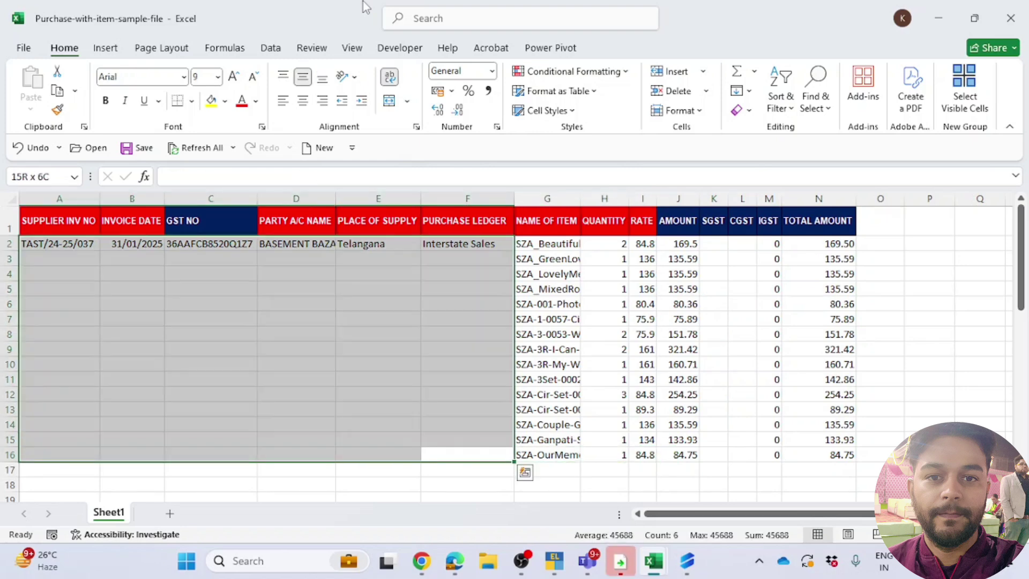
{"action": "key", "text": "ctrl+d"}
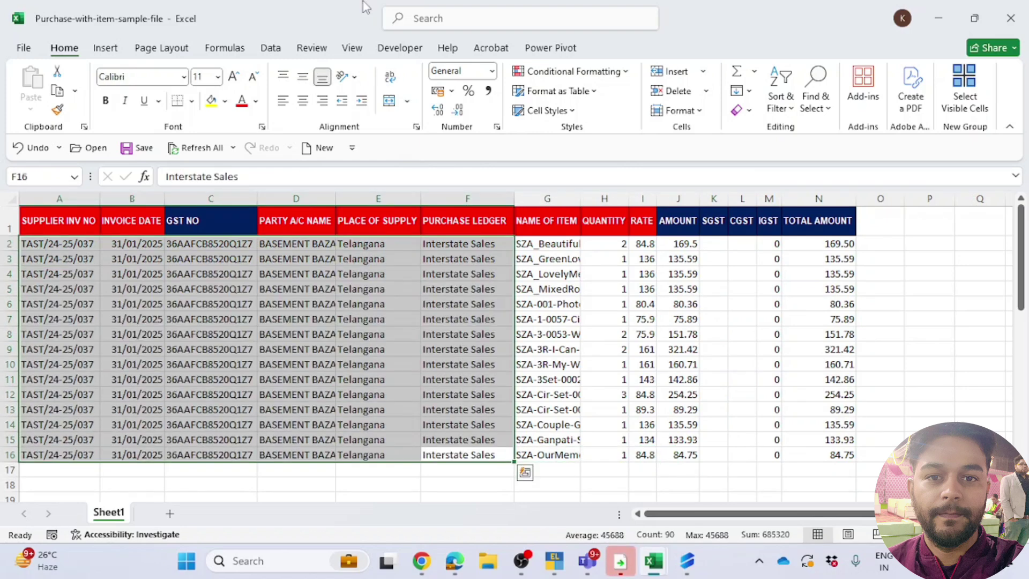
{"action": "left_click", "coordinate": [23, 49]}
{"action": "left_click", "coordinate": [49, 279]}
{"action": "left_click", "coordinate": [242, 445]}
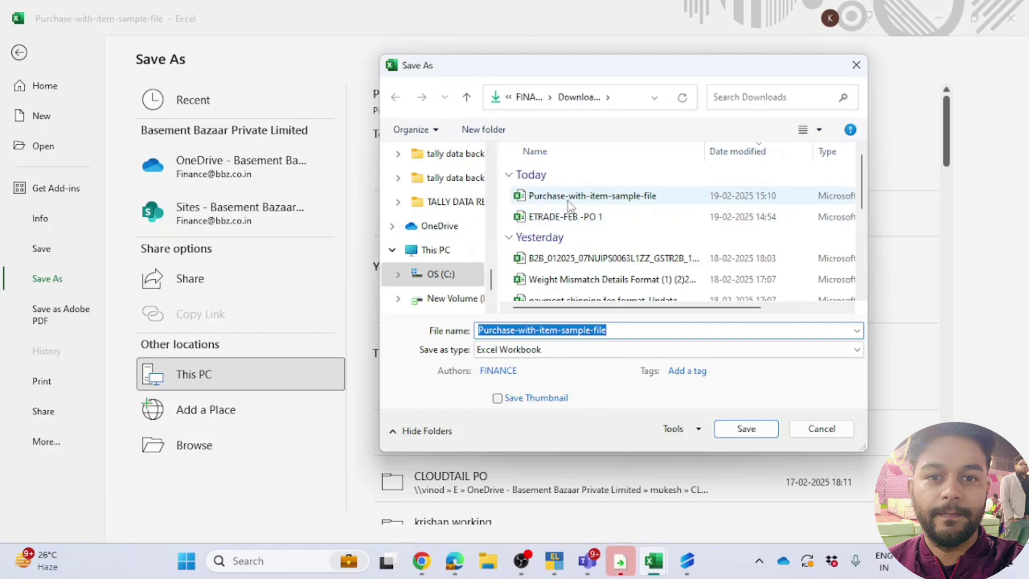
{"action": "left_click", "coordinate": [761, 435]}
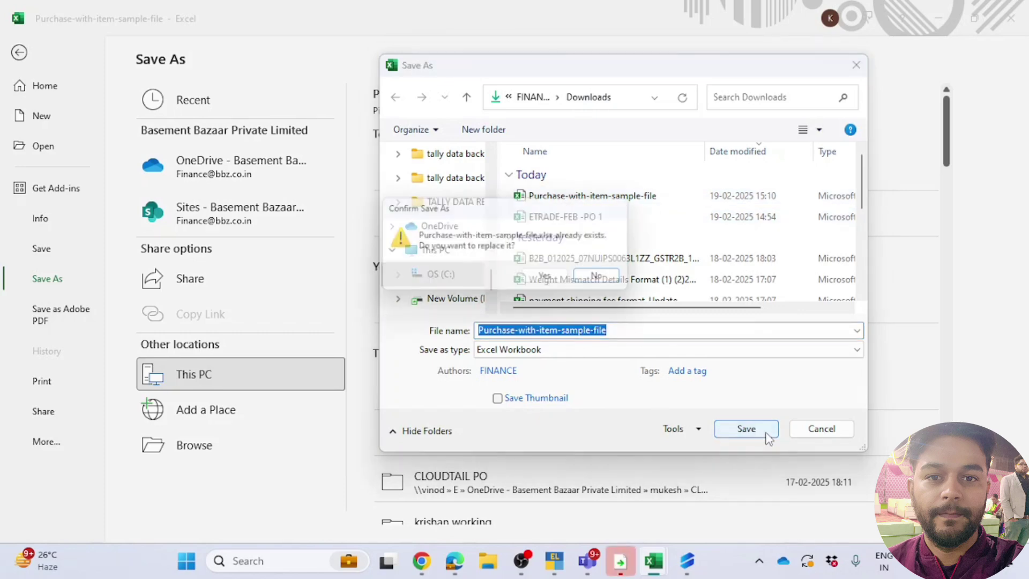
{"action": "left_click", "coordinate": [565, 280]}
{"action": "left_click", "coordinate": [422, 561]}
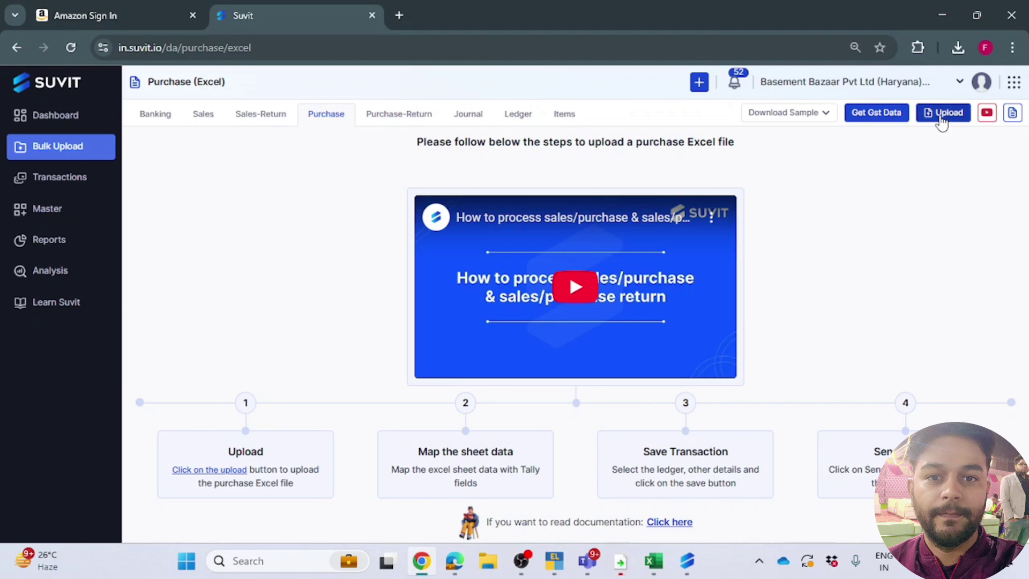
Step: Upload the saved Purchase-with-item-sample-file.xlsx through Suvit's Purchase upload dialog
{"action": "left_click", "coordinate": [941, 119]}
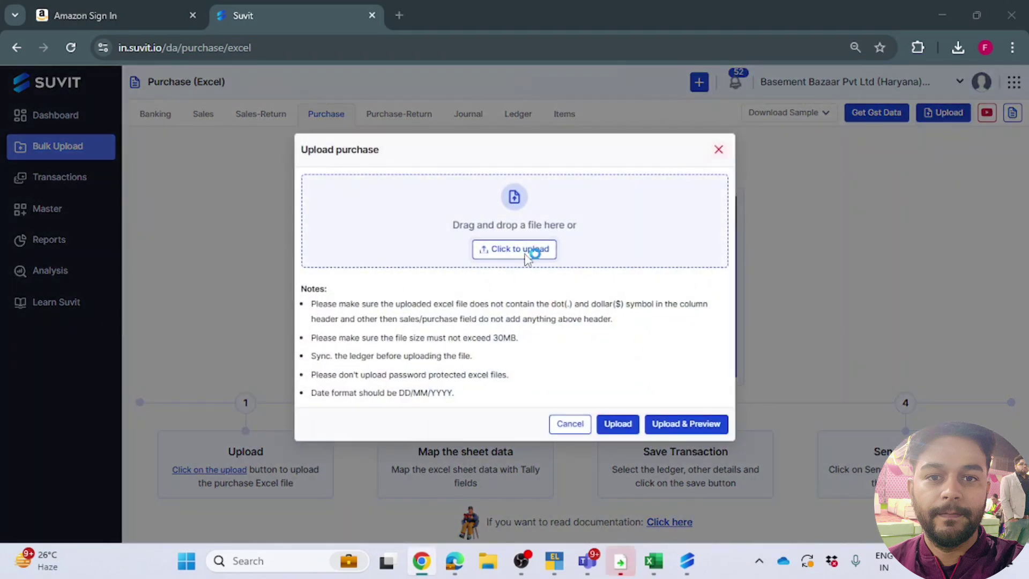
{"action": "left_click", "coordinate": [526, 255]}
{"action": "left_click", "coordinate": [203, 142]}
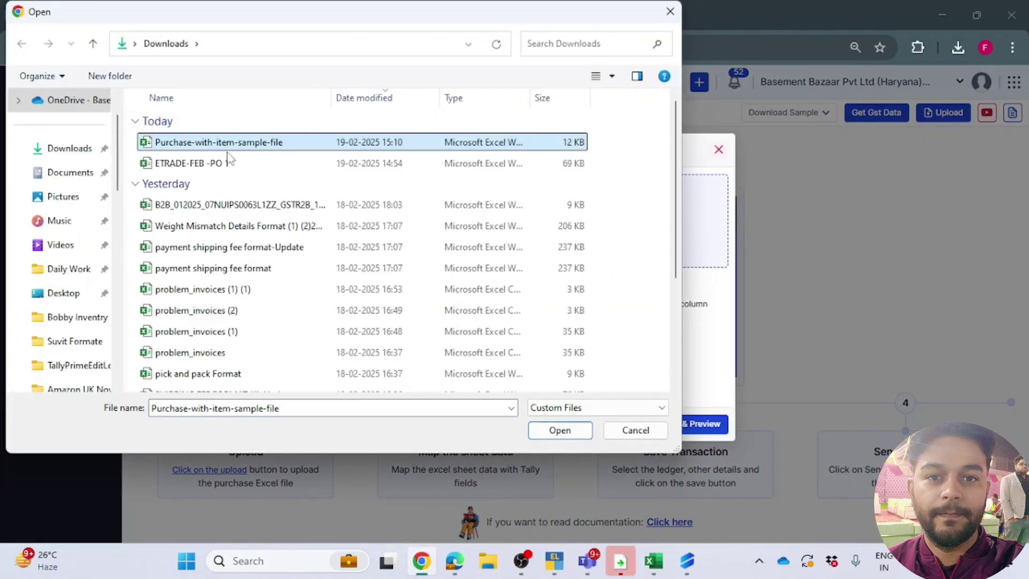
{"action": "left_click", "coordinate": [559, 430]}
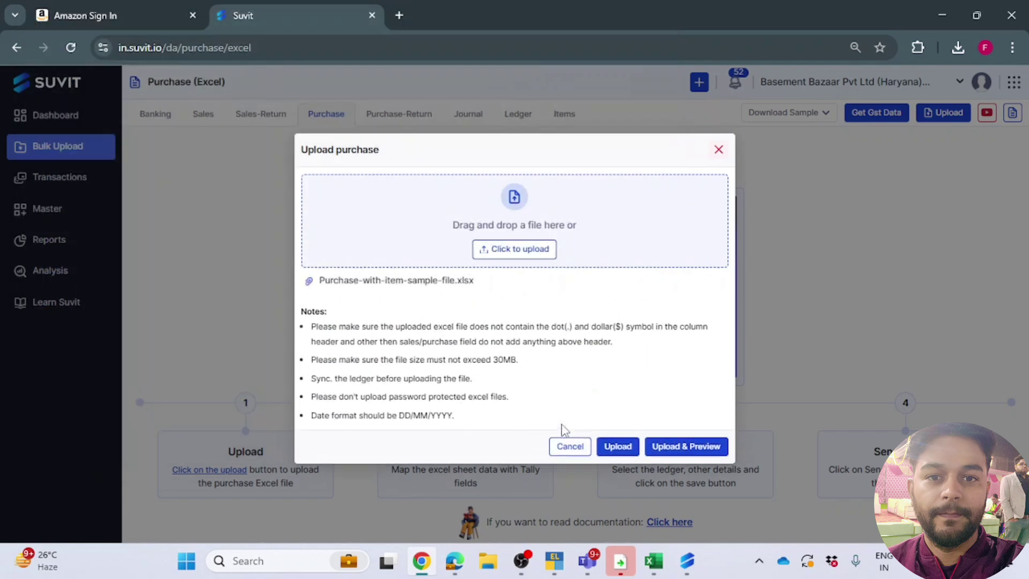
{"action": "left_click", "coordinate": [622, 448]}
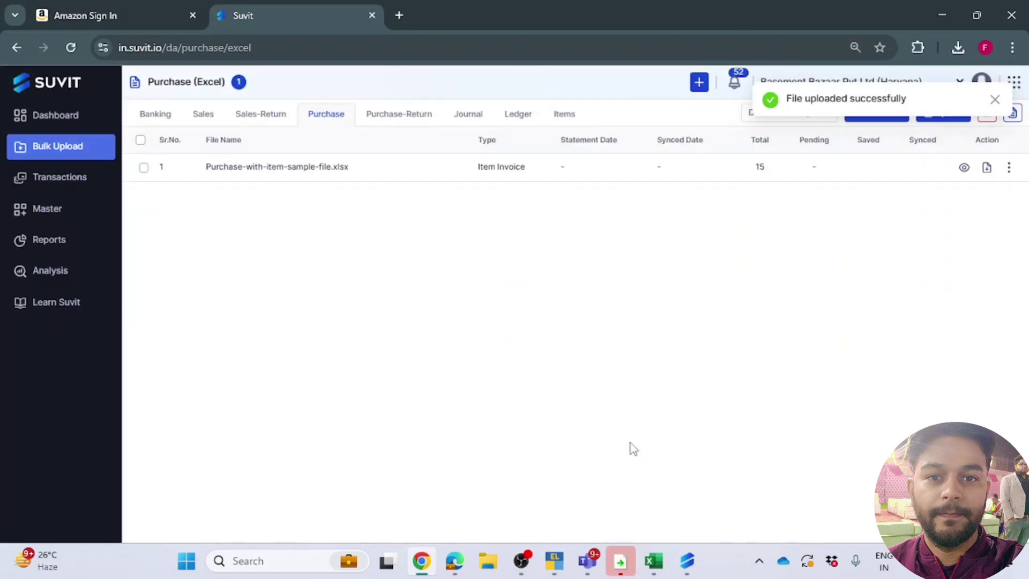
Step: Open the uploaded file's field mapping, review the supplier invoice field, and leave AMOUNT unmapped
{"action": "left_click", "coordinate": [677, 169]}
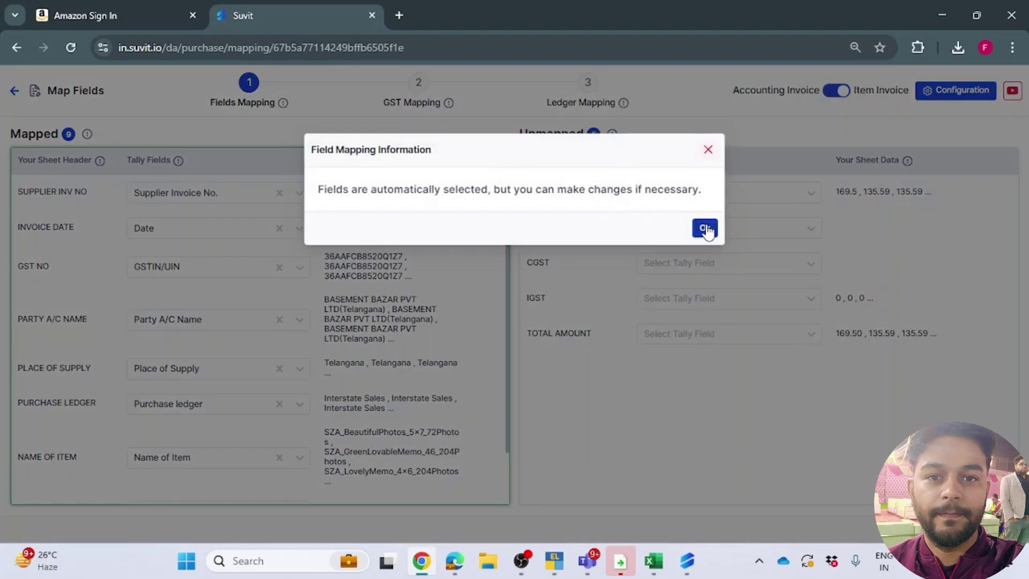
{"action": "left_click", "coordinate": [705, 229]}
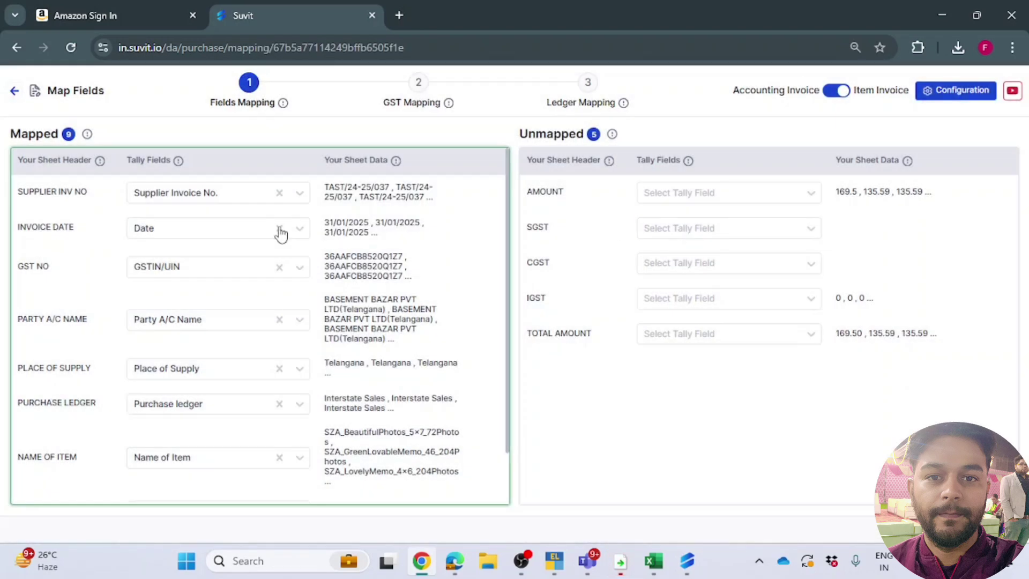
{"action": "left_click", "coordinate": [185, 197]}
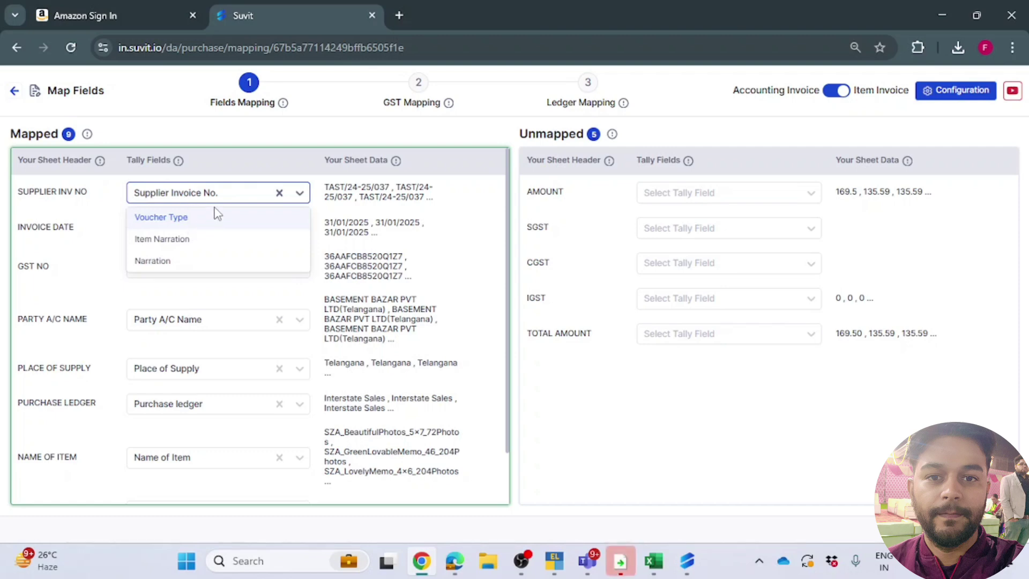
{"action": "left_click", "coordinate": [92, 206]}
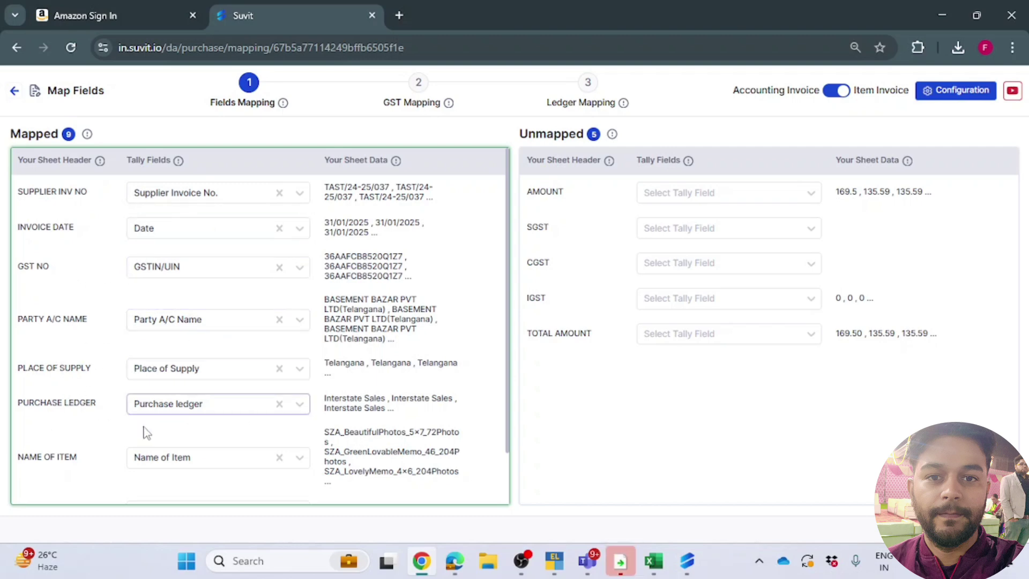
{"action": "scroll", "coordinate": [79, 455], "scroll_direction": "down", "scroll_amount": 1}
{"action": "left_click", "coordinate": [697, 333]}
{"action": "left_click", "coordinate": [671, 198]}
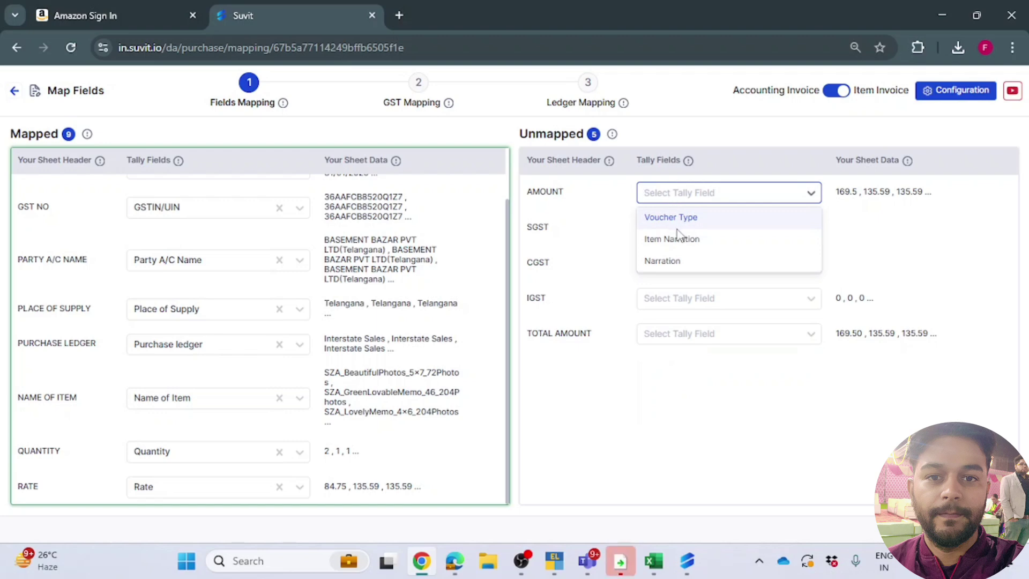
{"action": "left_click", "coordinate": [703, 424]}
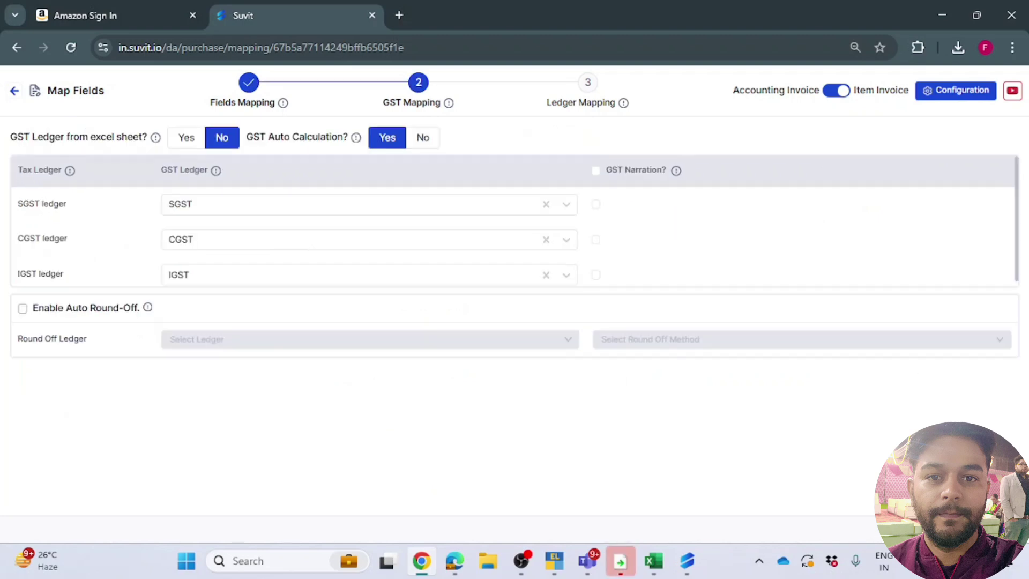
Step: Assign CGST 2.5% as the SGST ledger
{"action": "left_click", "coordinate": [328, 201]}
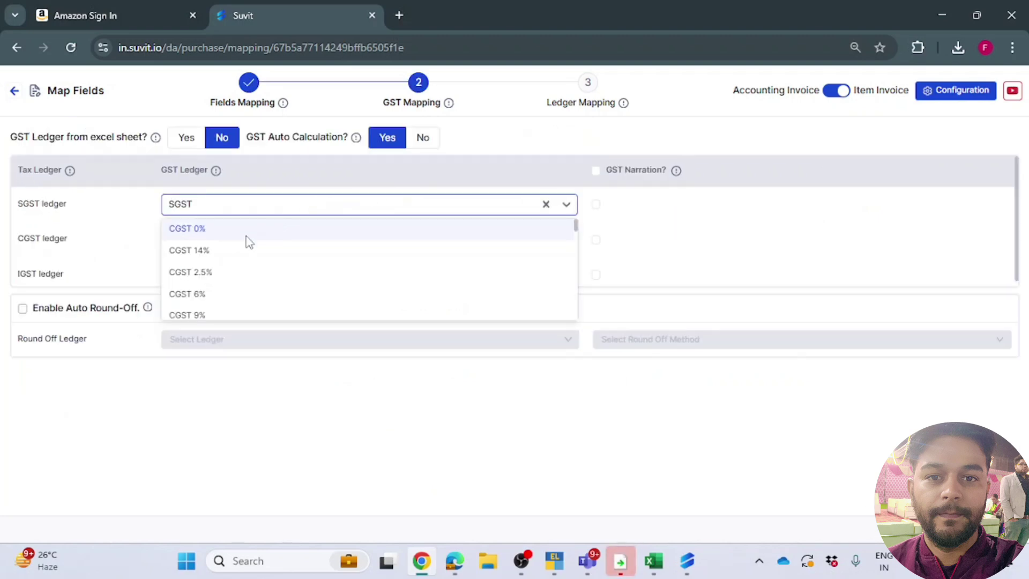
{"action": "scroll", "coordinate": [268, 239], "scroll_direction": "down", "scroll_amount": 3}
{"action": "scroll", "coordinate": [268, 239], "scroll_direction": "up", "scroll_amount": 3}
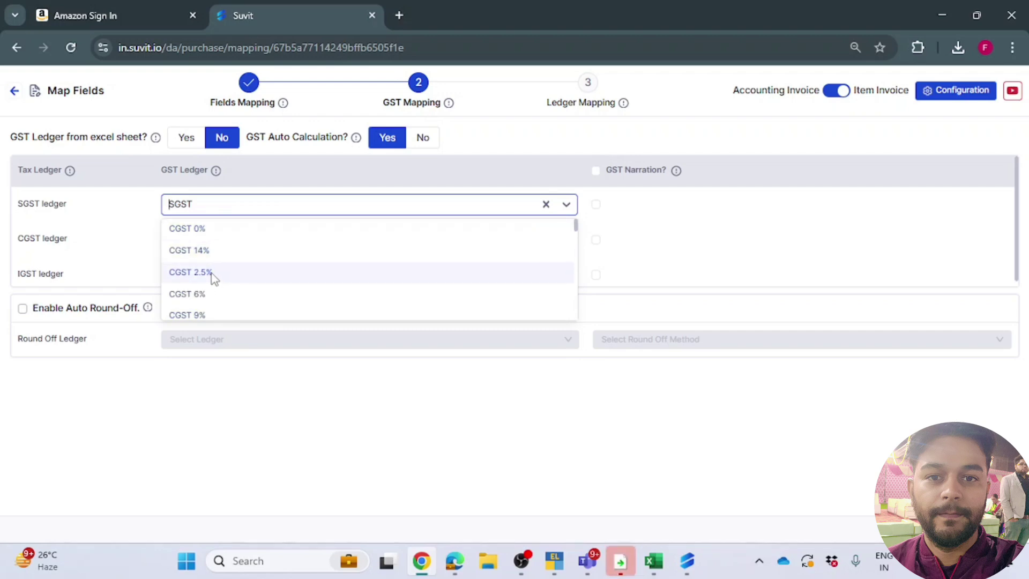
{"action": "scroll", "coordinate": [221, 256], "scroll_direction": "down", "scroll_amount": 3}
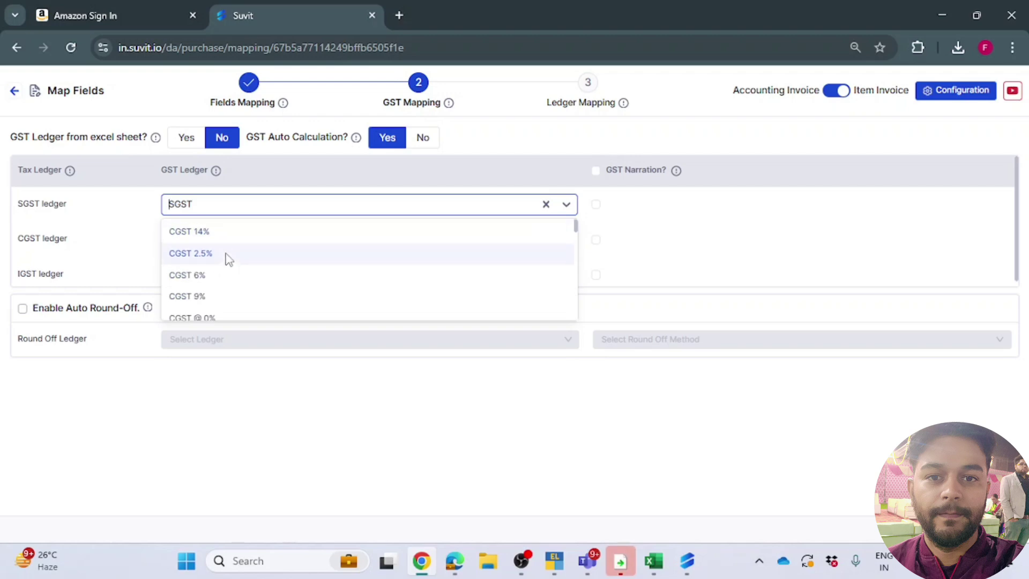
{"action": "scroll", "coordinate": [229, 259], "scroll_direction": "down", "scroll_amount": 5}
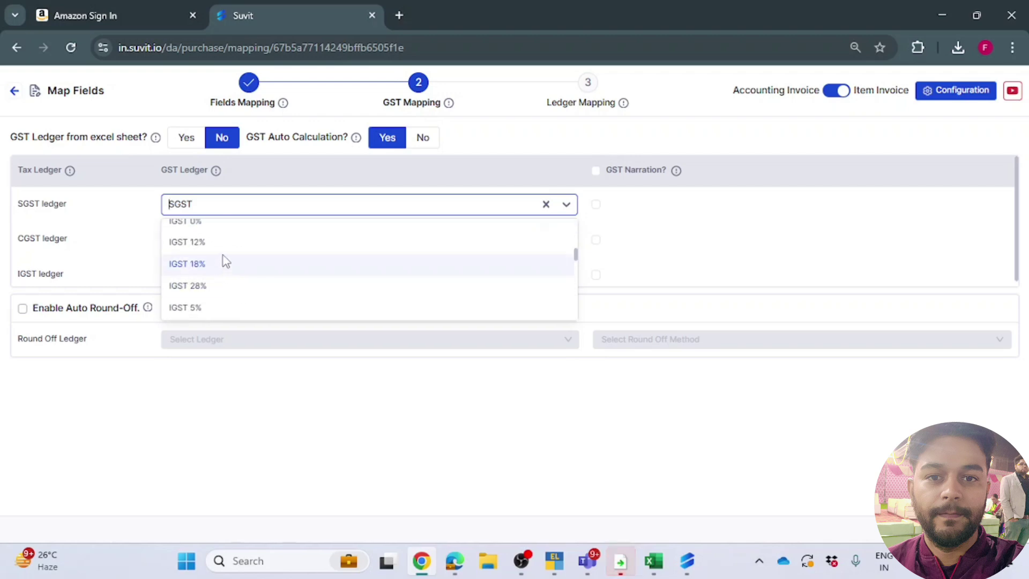
{"action": "scroll", "coordinate": [224, 252], "scroll_direction": "up", "scroll_amount": 5}
{"action": "scroll", "coordinate": [223, 247], "scroll_direction": "up", "scroll_amount": 4}
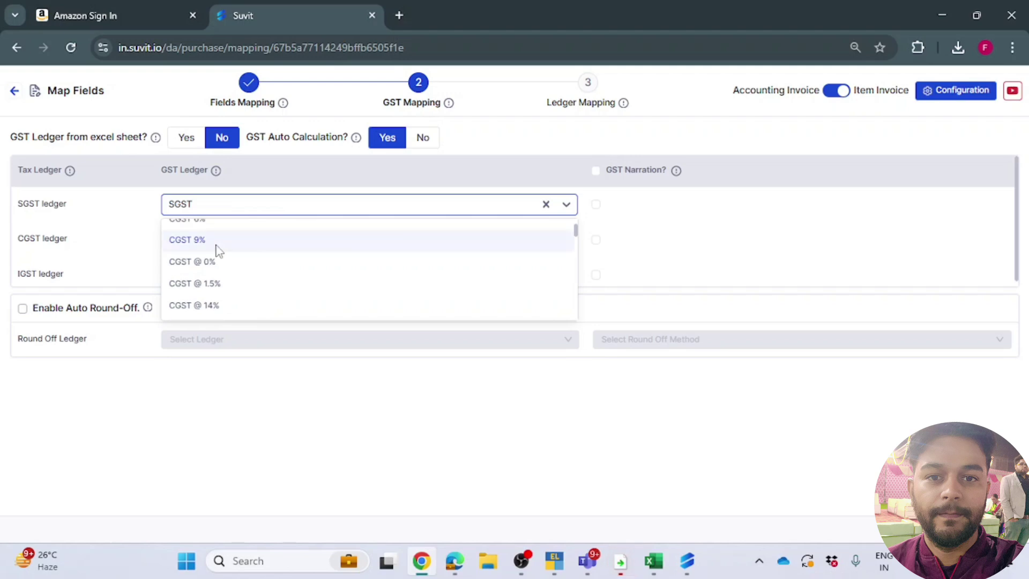
{"action": "left_click", "coordinate": [210, 274]}
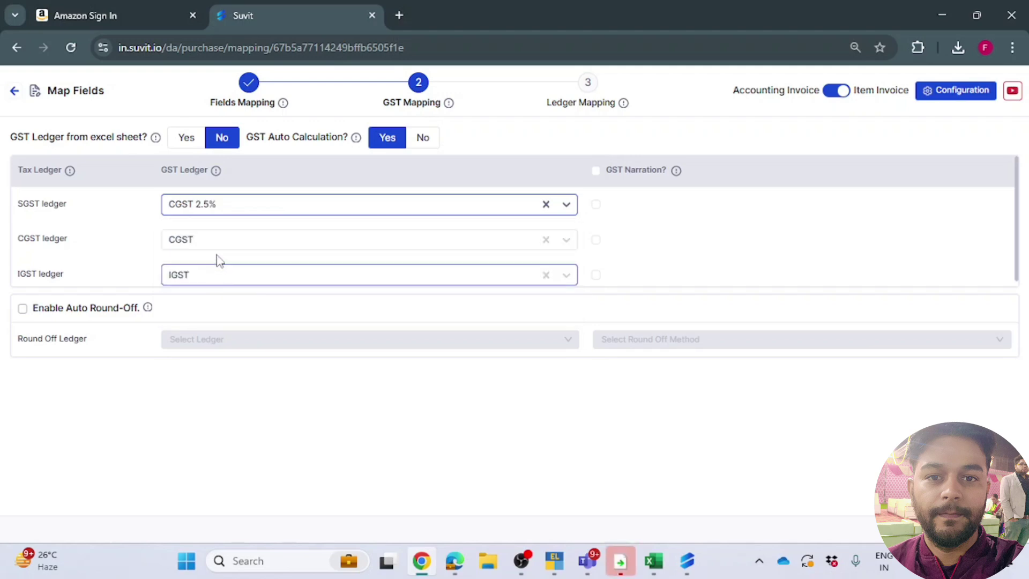
Step: Assign CGST @ 2.5% as the CGST ledger
{"action": "left_click", "coordinate": [221, 241]}
{"action": "scroll", "coordinate": [220, 327], "scroll_direction": "down", "scroll_amount": 2}
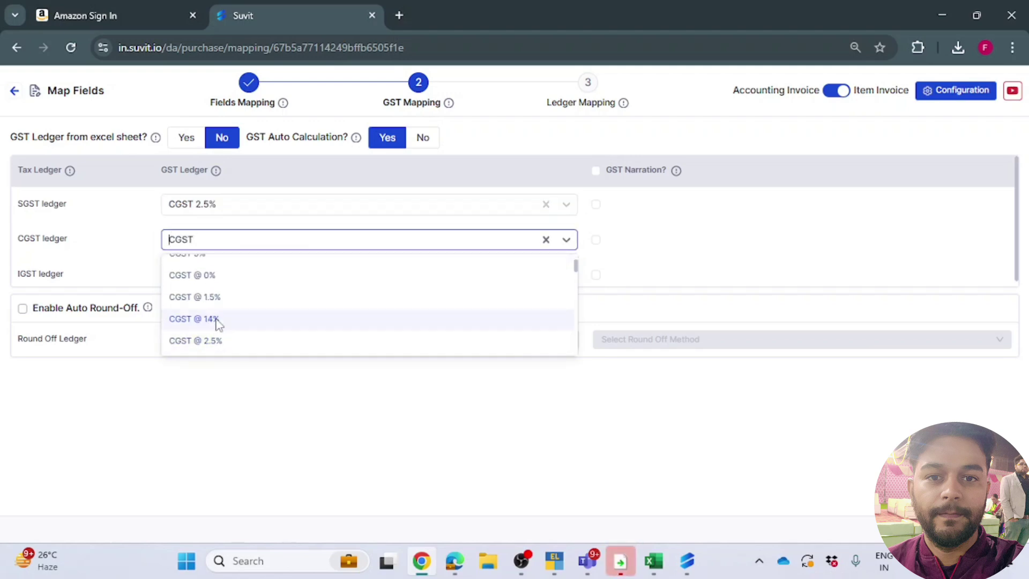
{"action": "scroll", "coordinate": [228, 284], "scroll_direction": "down", "scroll_amount": 2}
{"action": "left_click", "coordinate": [231, 272]}
Step: Assign IGST 18% as the IGST ledger and keep Enable Auto Round-Off unchecked
{"action": "left_click", "coordinate": [231, 273]}
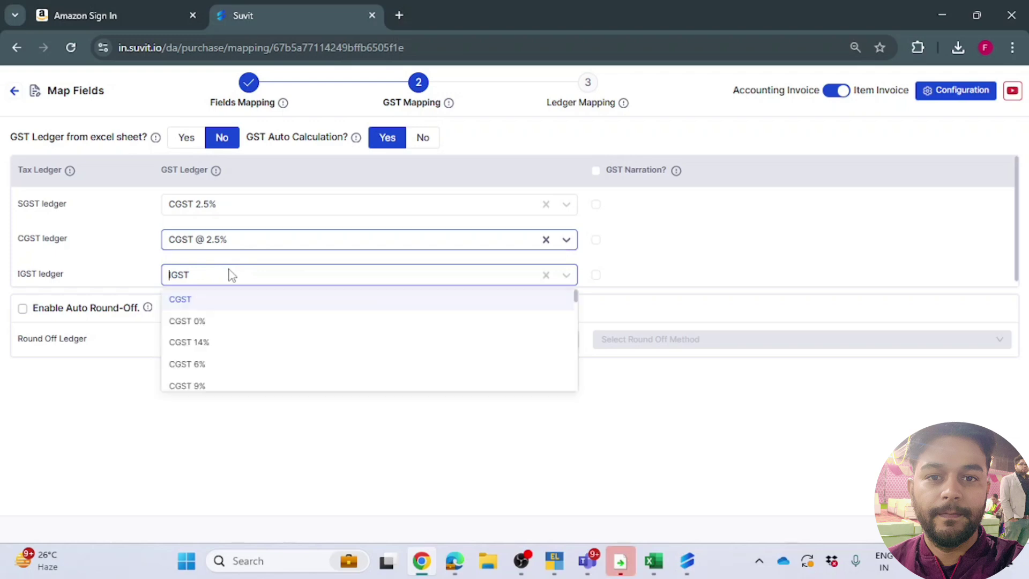
{"action": "scroll", "coordinate": [220, 332], "scroll_direction": "down", "scroll_amount": 2}
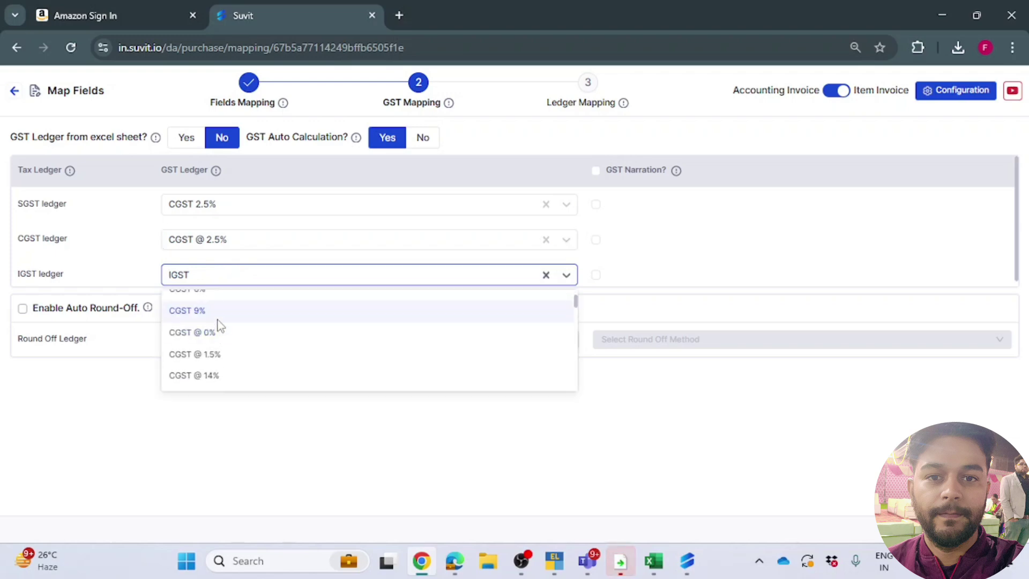
{"action": "scroll", "coordinate": [219, 332], "scroll_direction": "down", "scroll_amount": 2}
{"action": "scroll", "coordinate": [220, 342], "scroll_direction": "down", "scroll_amount": 2}
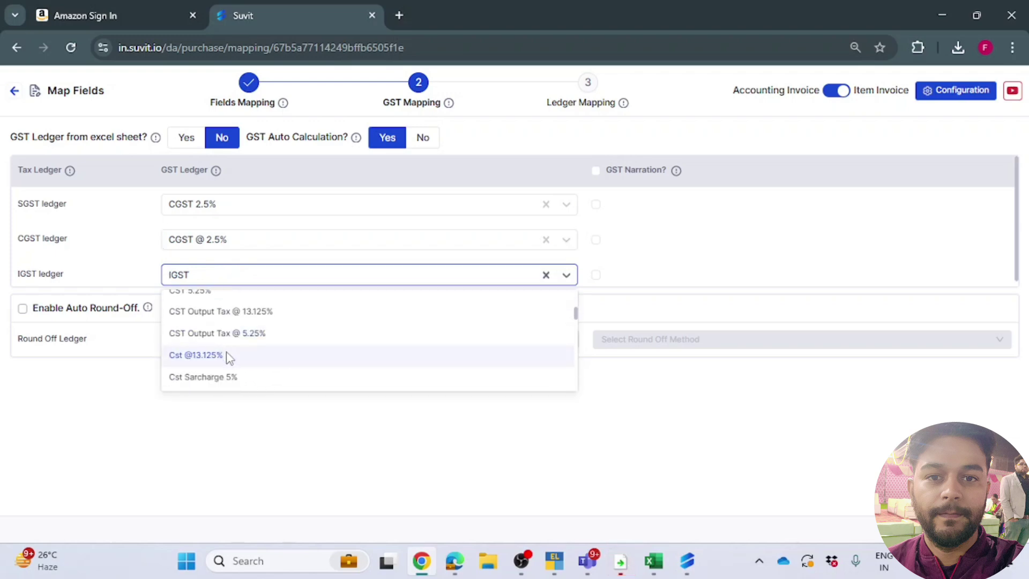
{"action": "scroll", "coordinate": [228, 357], "scroll_direction": "down", "scroll_amount": 2}
{"action": "scroll", "coordinate": [225, 354], "scroll_direction": "down", "scroll_amount": 2}
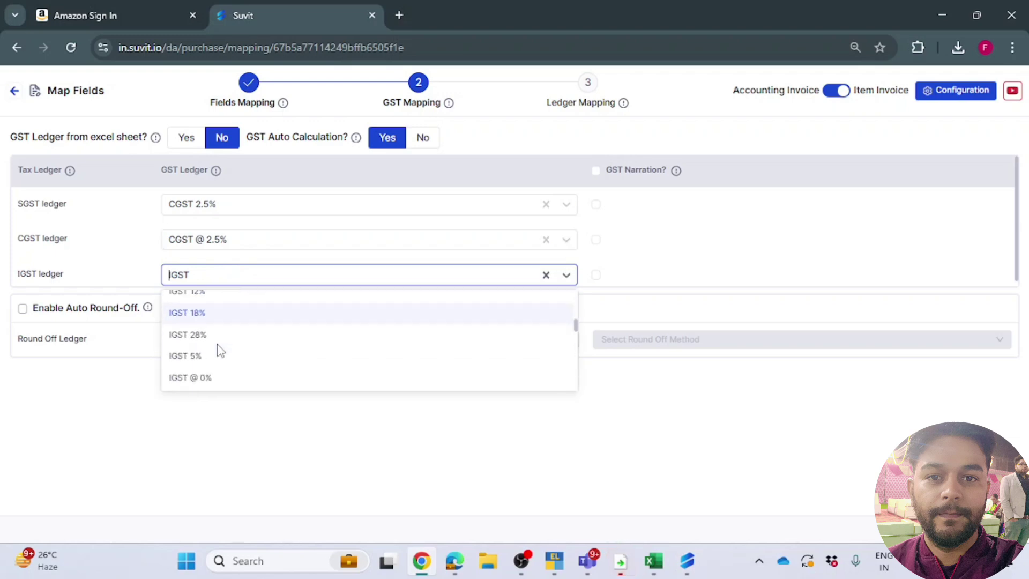
{"action": "left_click", "coordinate": [212, 315]}
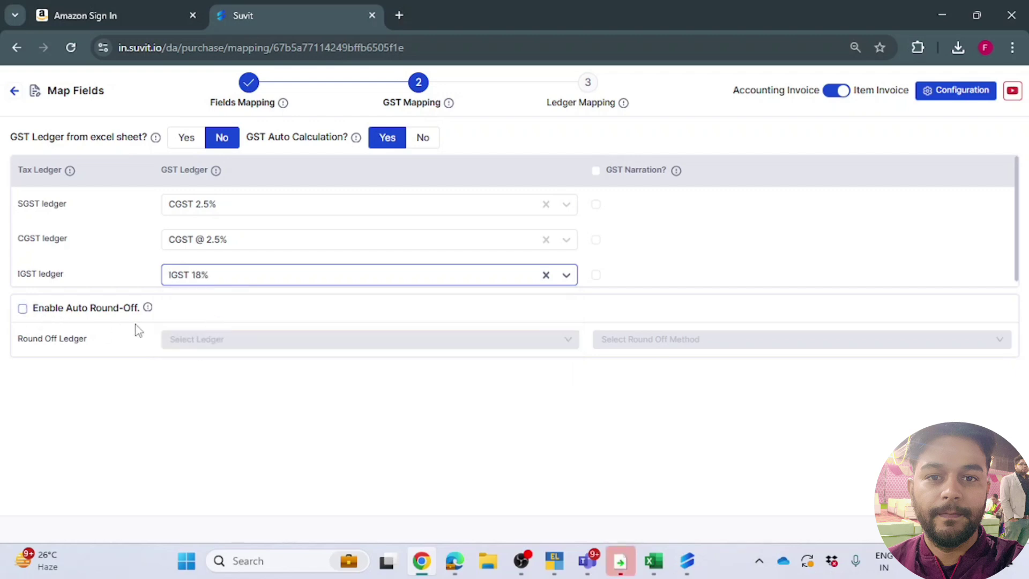
{"action": "left_click", "coordinate": [22, 309]}
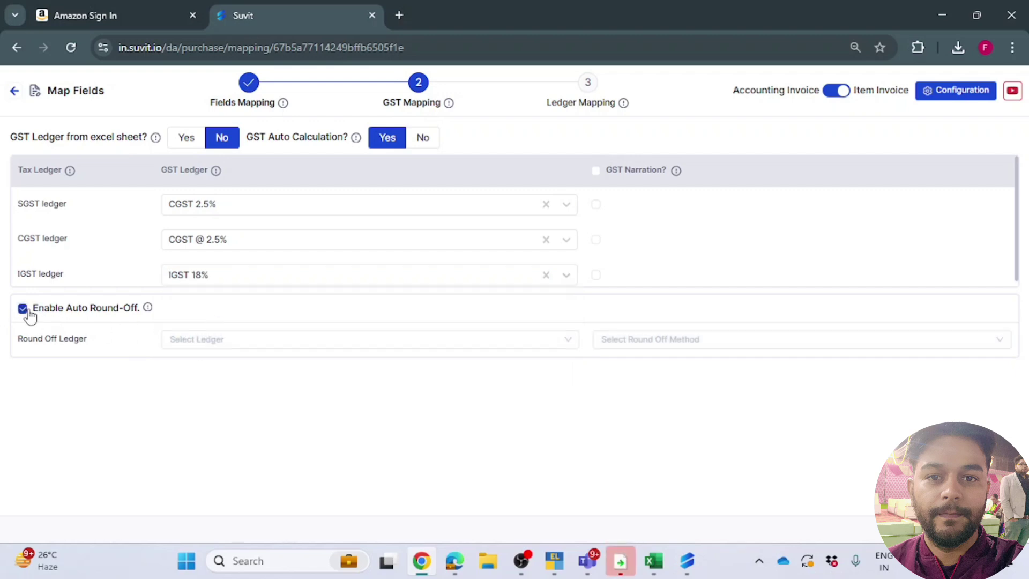
{"action": "left_click", "coordinate": [23, 310]}
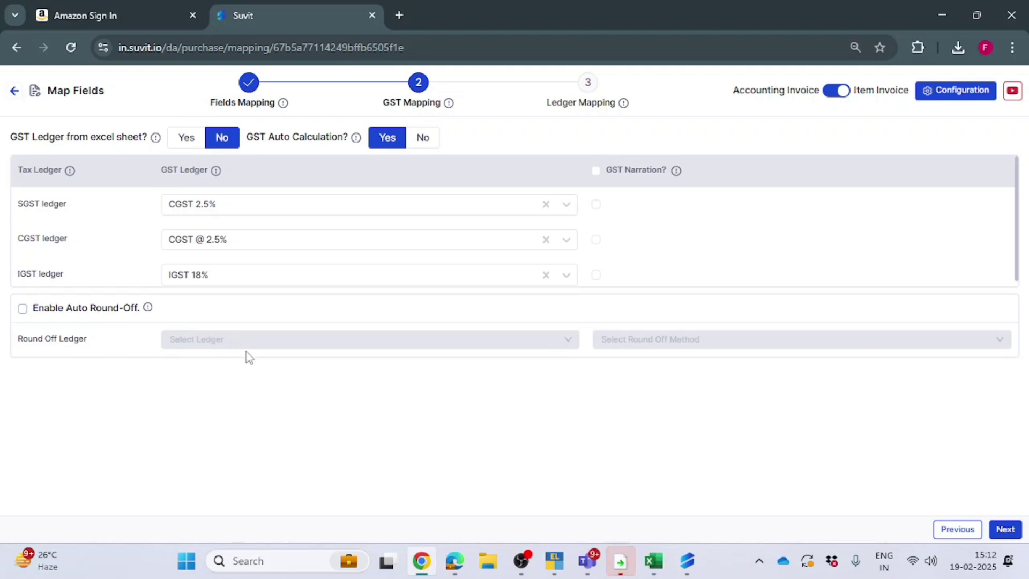
Step: On Ledger Mapping, check the AMOUNT, SGST, CGST, IGST and TOTAL AMOUNT ledger choices, leaving them blank
{"action": "left_click", "coordinate": [1010, 528]}
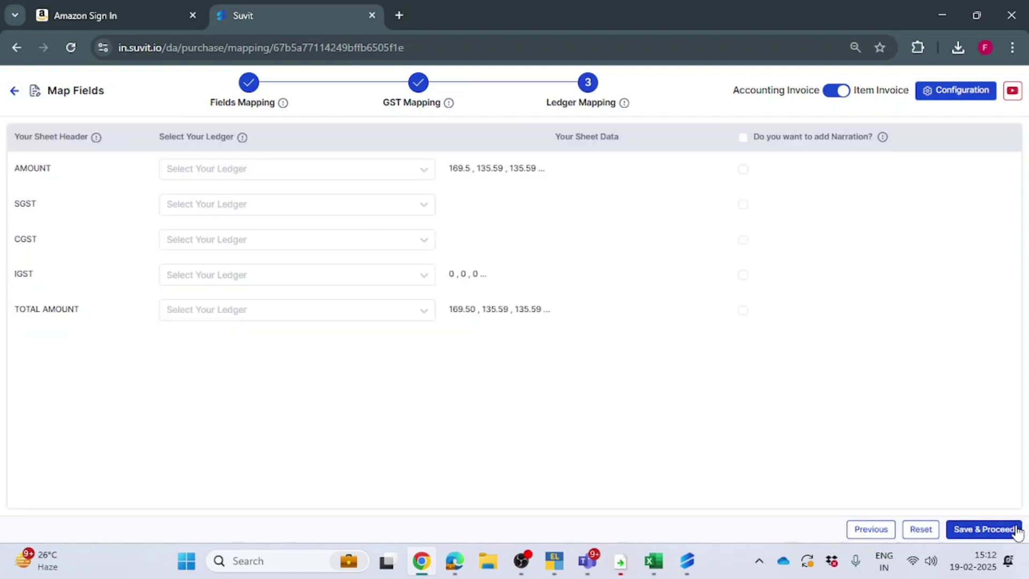
{"action": "left_click", "coordinate": [224, 168]}
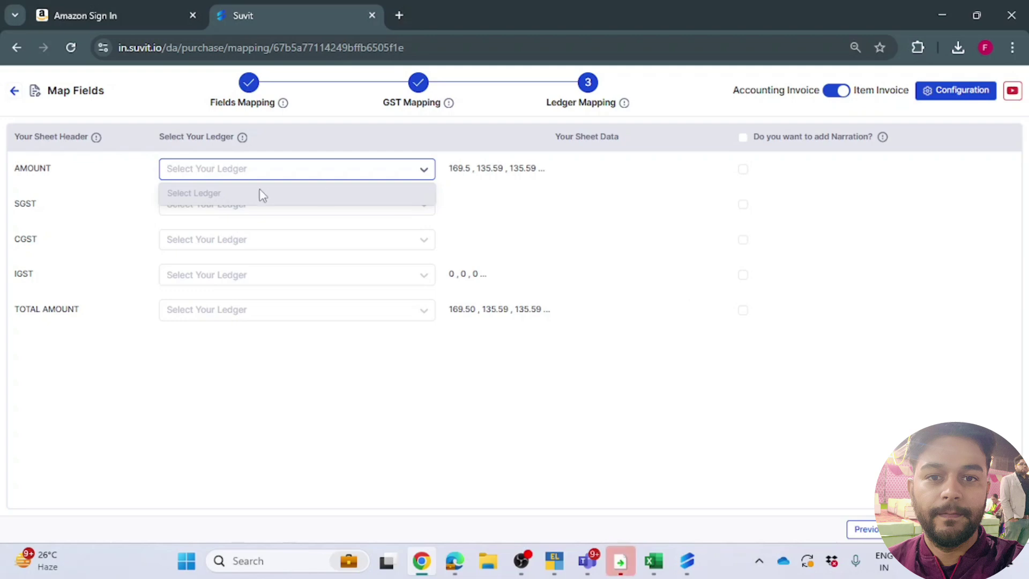
{"action": "left_click", "coordinate": [261, 219]}
{"action": "left_click", "coordinate": [250, 211]}
{"action": "left_click", "coordinate": [239, 244]}
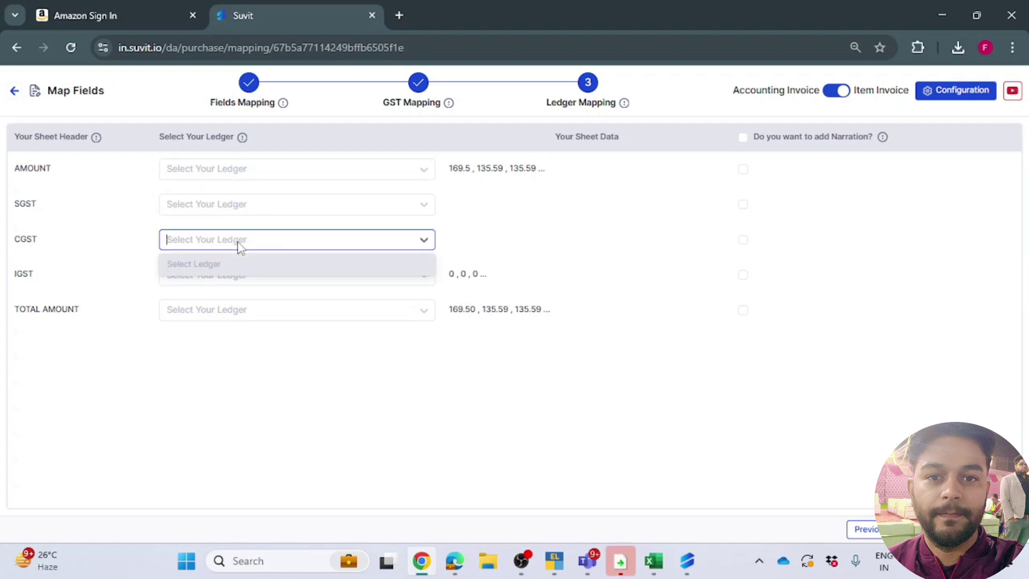
{"action": "left_click", "coordinate": [244, 280]}
{"action": "left_click", "coordinate": [243, 317]}
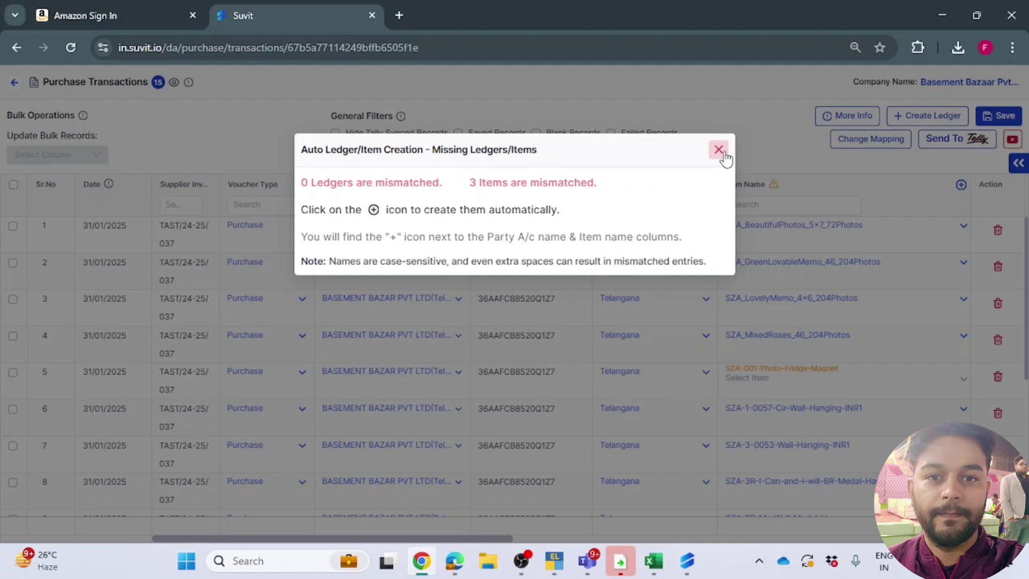
Step: Filter to records with unmatched item names and assign Scrap 1 to row 5
{"action": "left_click", "coordinate": [718, 150]}
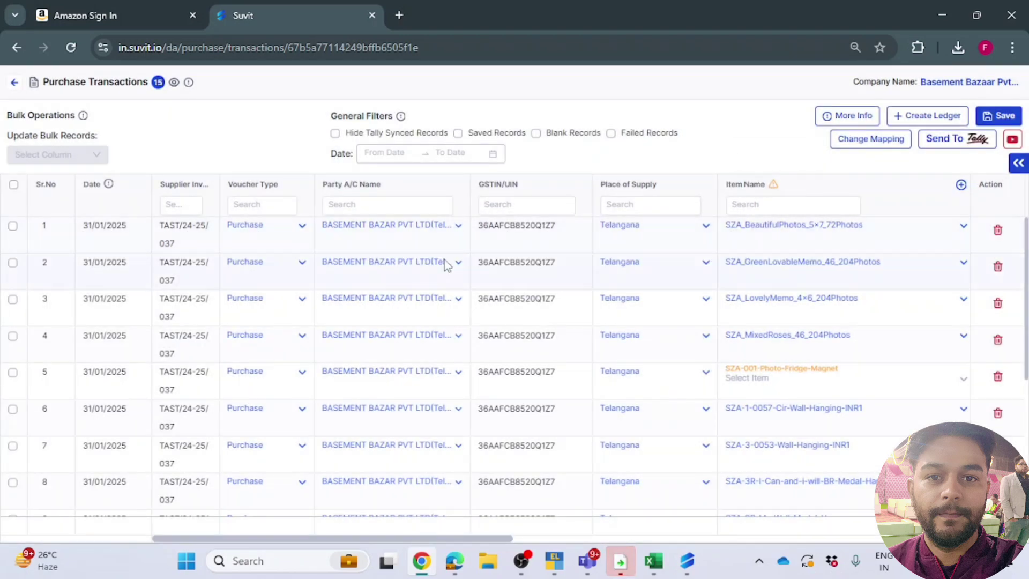
{"action": "left_click", "coordinate": [773, 185]}
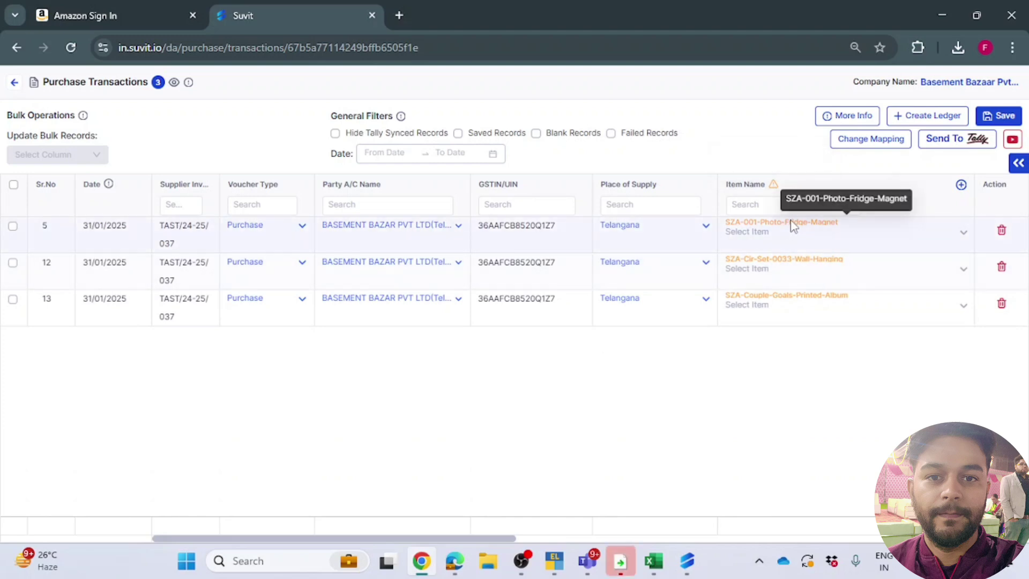
{"action": "left_click_drag", "start_coordinate": [787, 199], "coordinate": [904, 199]}
{"action": "key", "text": "ctrl+c"}
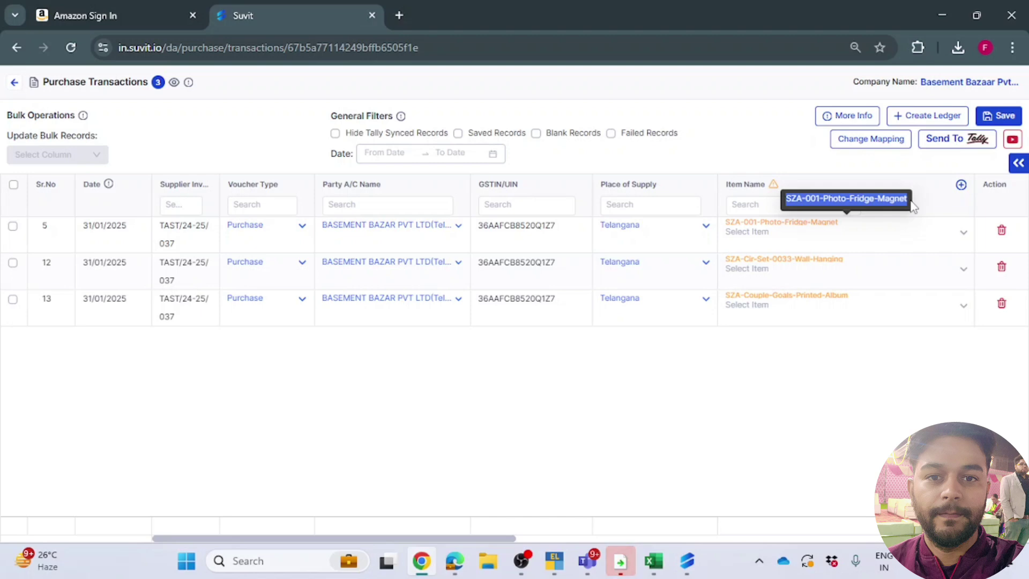
{"action": "left_click", "coordinate": [840, 238]}
{"action": "key", "text": "ctrl+v"}
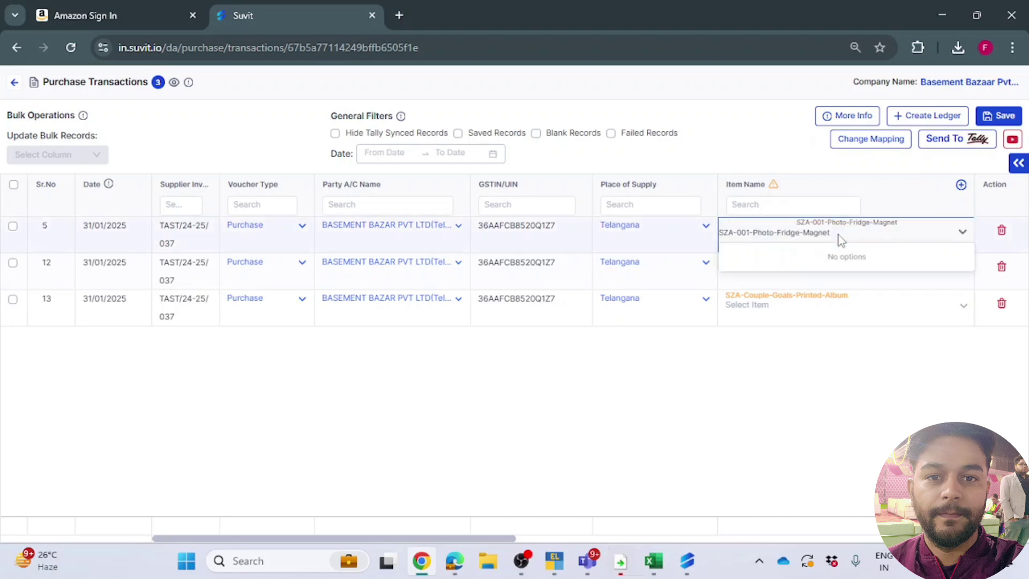
{"action": "key", "text": "BackSpace"}
{"action": "key", "text": "BackSpace"}
{"action": "key", "text": "BackSpace"}
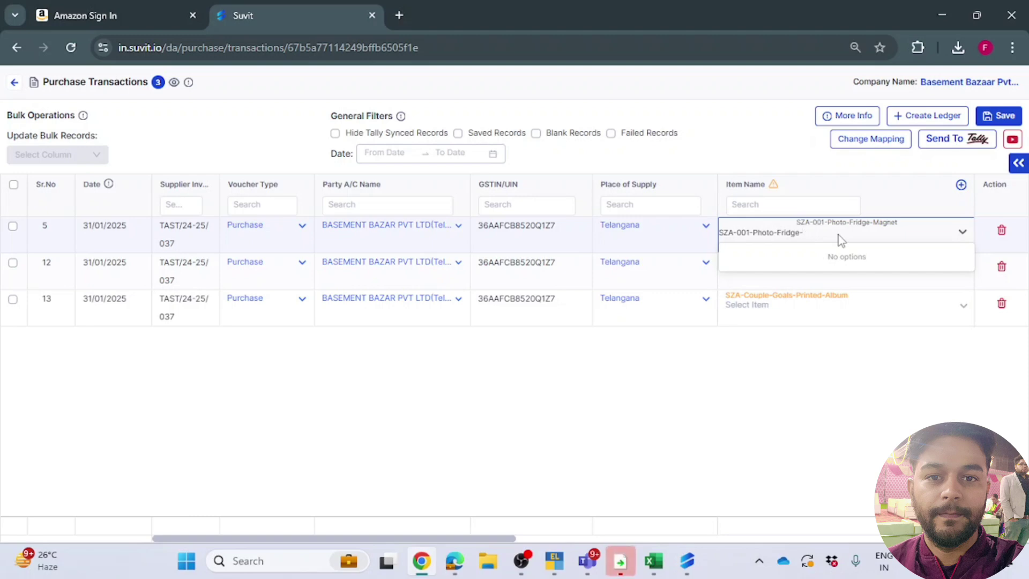
{"action": "key", "text": "BackSpace"}
{"action": "key", "text": "BackSpace"}
{"action": "key", "text": "BackSpace"}
{"action": "key", "text": "BackSpace"}
{"action": "key", "text": "BackSpace"}
{"action": "key", "text": "BackSpace"}
{"action": "key", "text": "BackSpace"}
{"action": "key", "text": "BackSpace"}
{"action": "key", "text": "BackSpace"}
{"action": "key", "text": "BackSpace"}
{"action": "key", "text": "BackSpace"}
{"action": "key", "text": "BackSpace"}
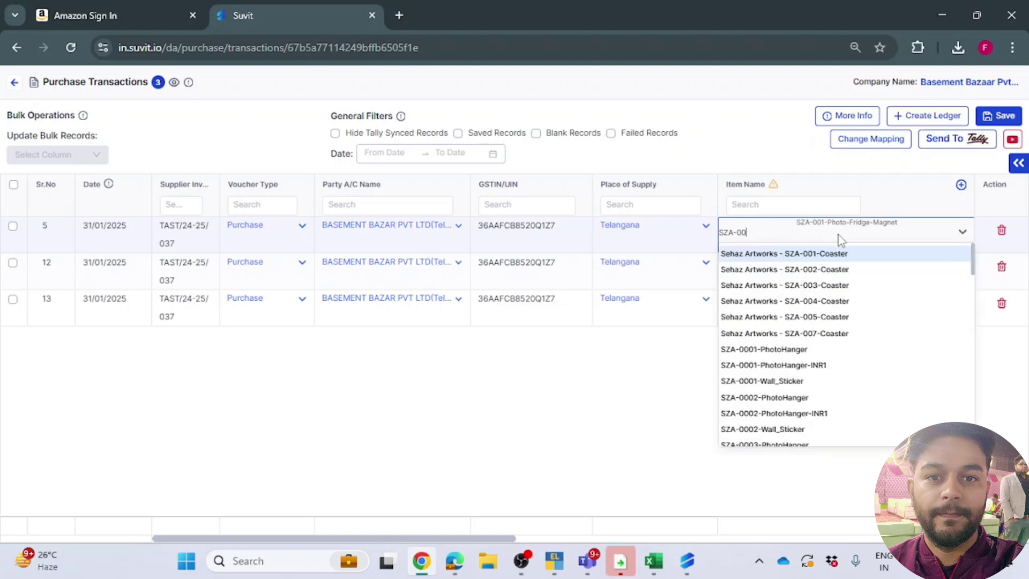
{"action": "key", "text": "BackSpace"}
{"action": "key", "text": "BackSpace"}
{"action": "key", "text": "BackSpace"}
{"action": "key", "text": "BackSpace"}
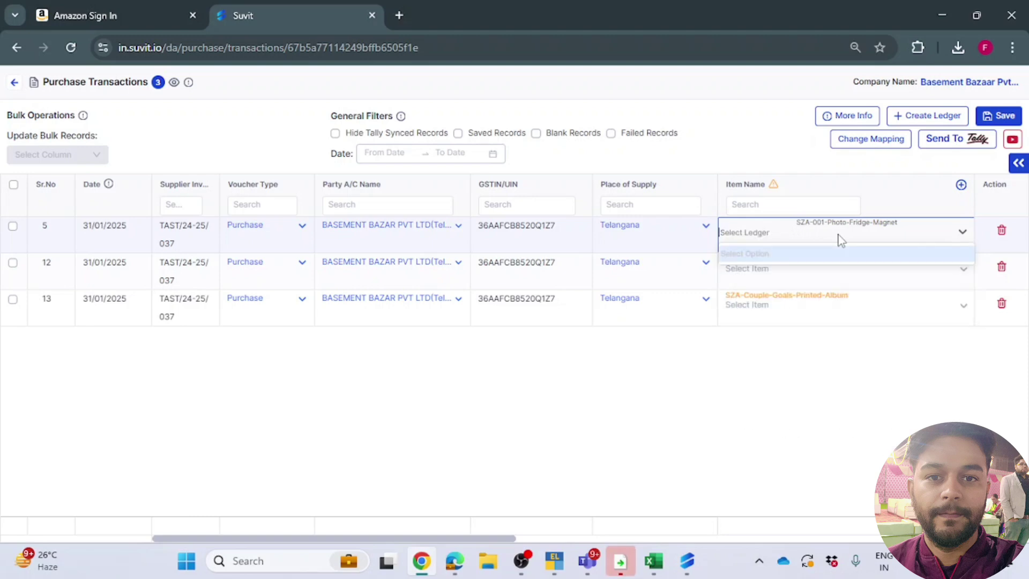
{"action": "type", "text": "scr"}
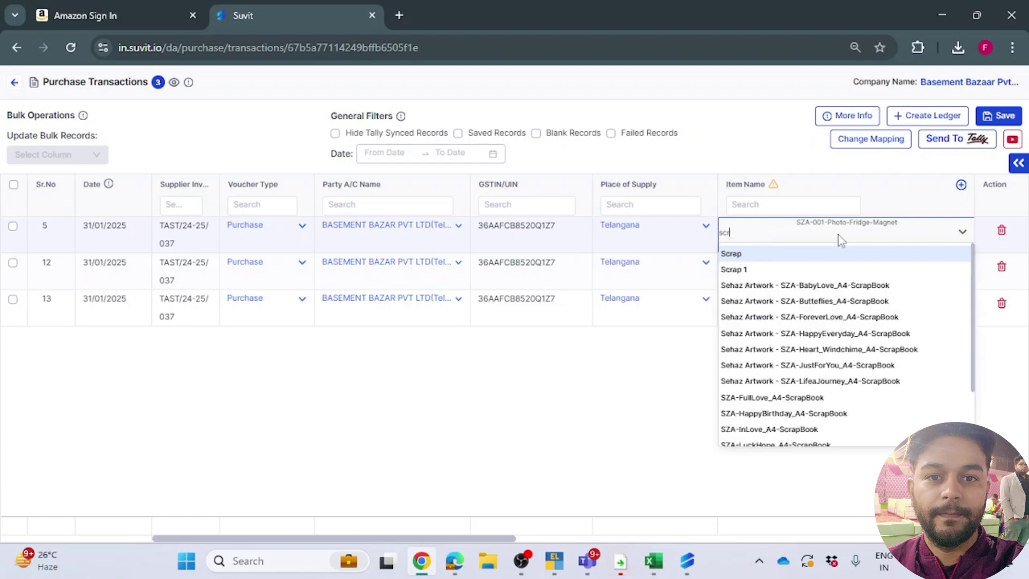
{"action": "left_click", "coordinate": [769, 268]}
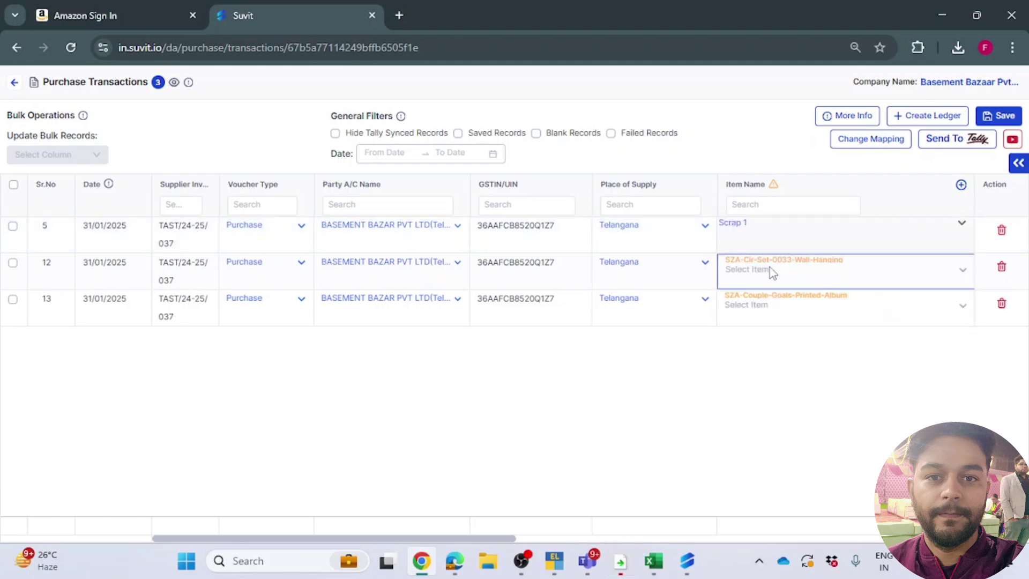
Step: Assign Scrap 1 to rows 12 and 13, then select all transaction rows
{"action": "left_click", "coordinate": [757, 273]}
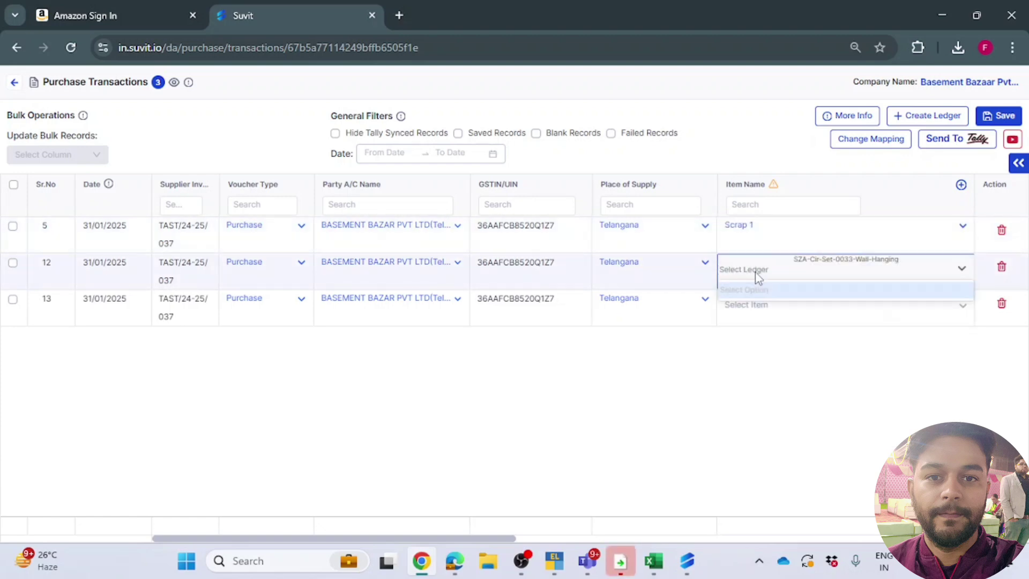
{"action": "type", "text": "scr"}
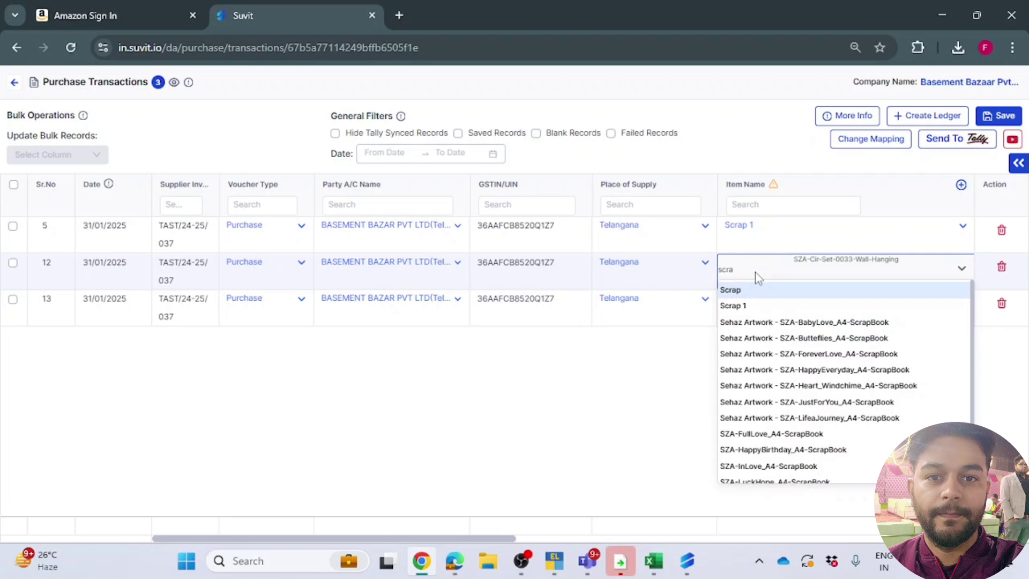
{"action": "type", "text": "a"}
{"action": "left_click", "coordinate": [733, 306]}
{"action": "left_click", "coordinate": [767, 305]}
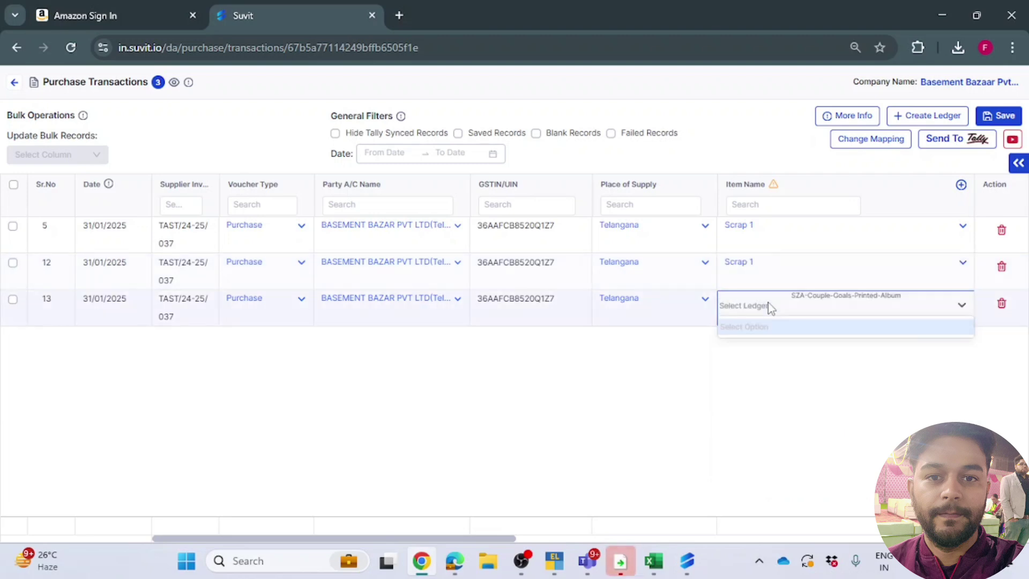
{"action": "type", "text": "scra"}
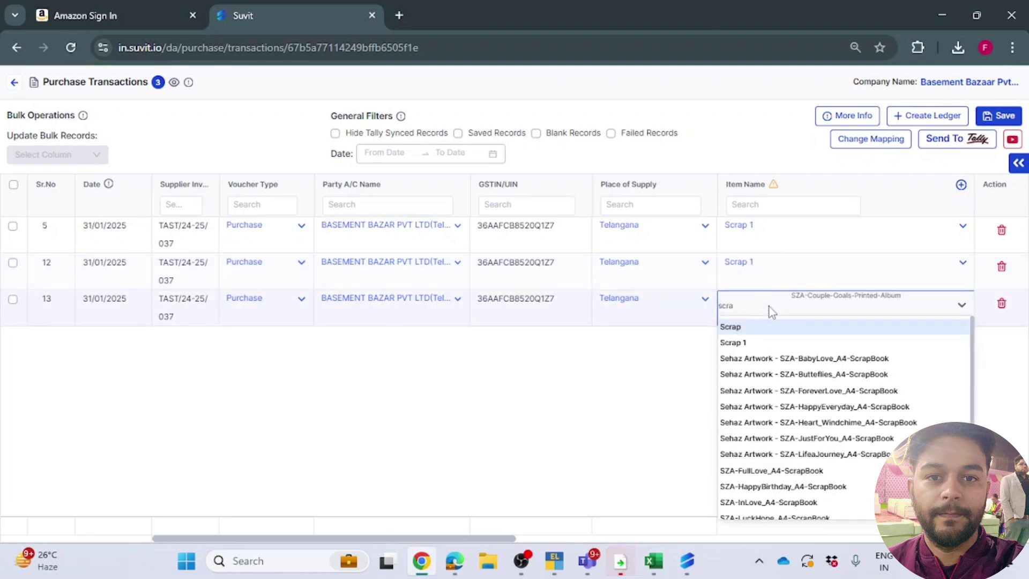
{"action": "left_click", "coordinate": [768, 344]}
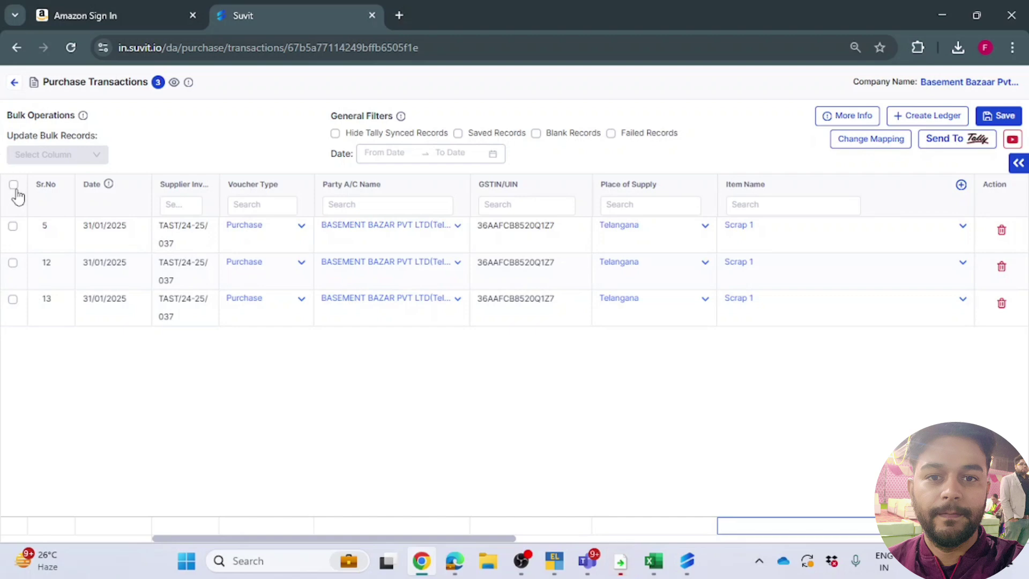
{"action": "left_click", "coordinate": [14, 185]}
Step: Save the corrected item names and bulk-set the voucher type to Purchase
{"action": "left_click", "coordinate": [991, 119]}
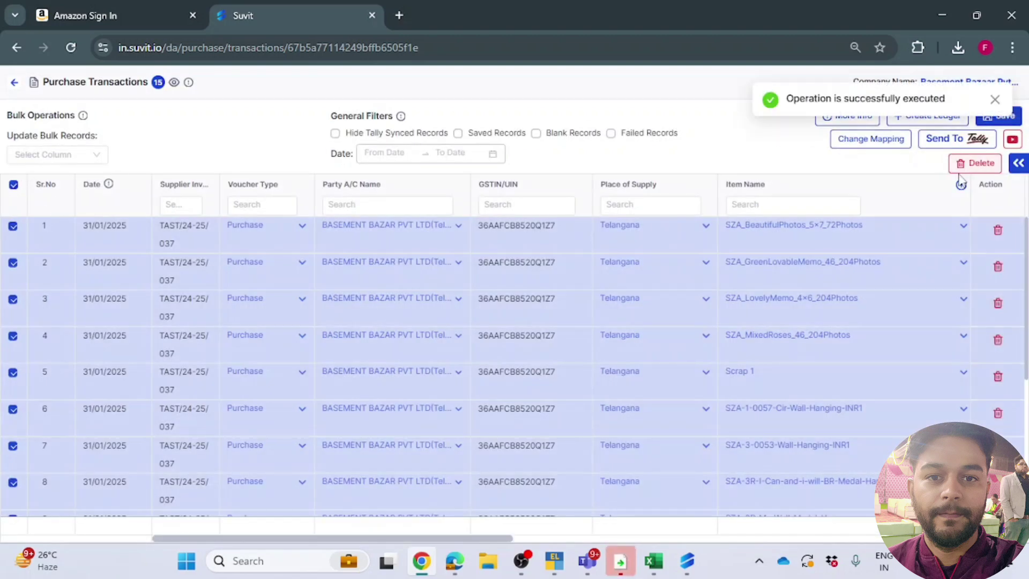
{"action": "left_click", "coordinate": [95, 155]}
{"action": "left_click", "coordinate": [81, 182]}
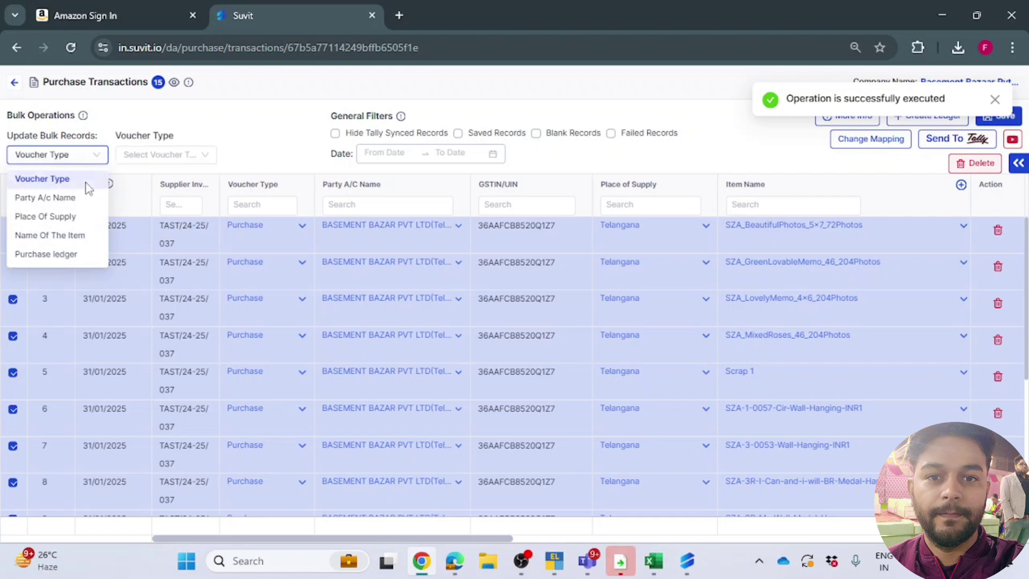
{"action": "left_click", "coordinate": [158, 153]}
{"action": "left_click", "coordinate": [153, 179]}
{"action": "left_click", "coordinate": [65, 154]}
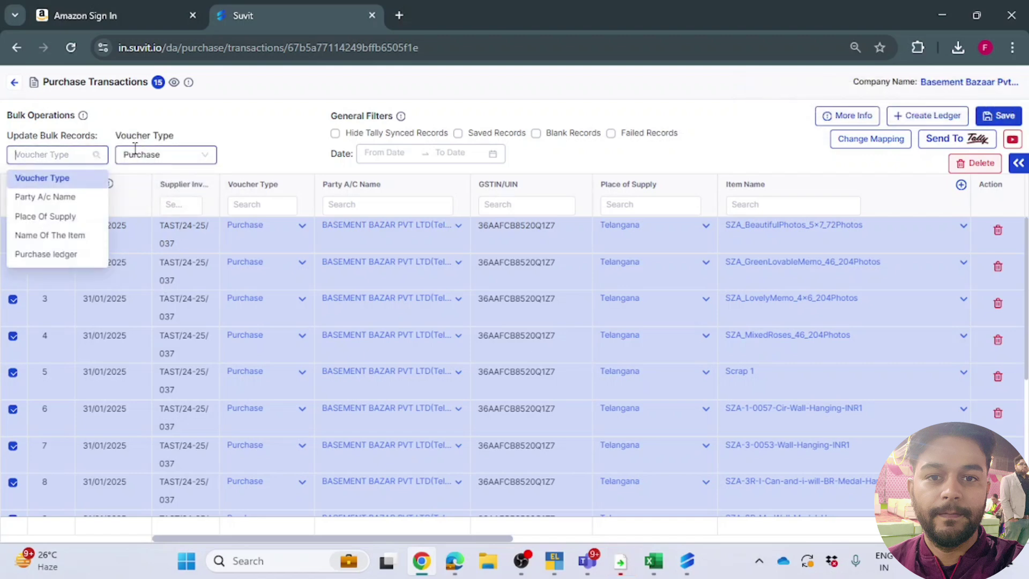
{"action": "left_click", "coordinate": [147, 155]}
{"action": "left_click", "coordinate": [191, 184]}
{"action": "left_click", "coordinate": [1000, 118]}
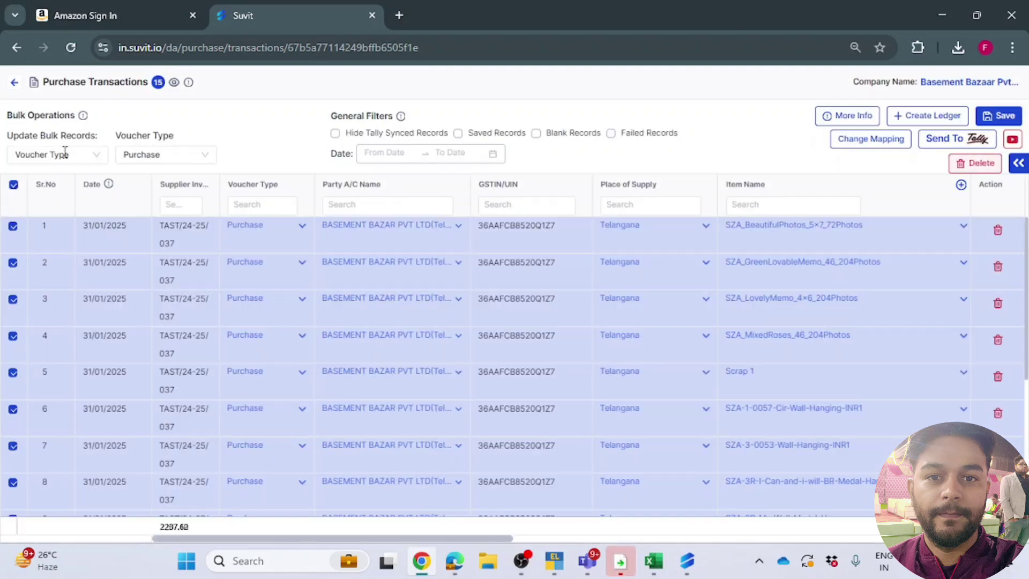
Step: Bulk-apply Interstate Purchase A/c as the purchase ledger for all rows and save
{"action": "left_click", "coordinate": [63, 154]}
{"action": "left_click", "coordinate": [59, 252]}
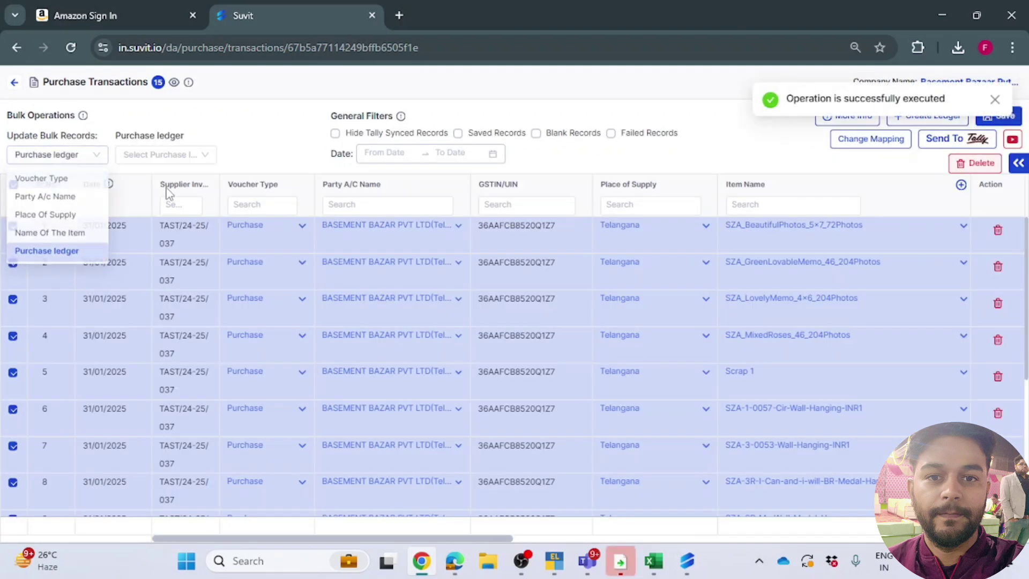
{"action": "left_click", "coordinate": [170, 155]}
{"action": "scroll", "coordinate": [165, 213], "scroll_direction": "down", "scroll_amount": 10}
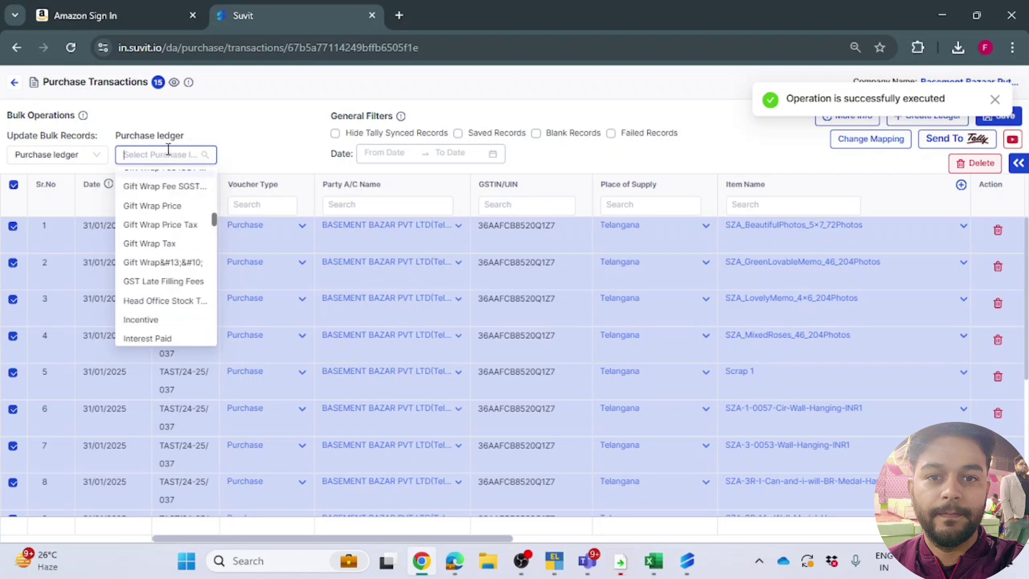
{"action": "type", "text": "int"}
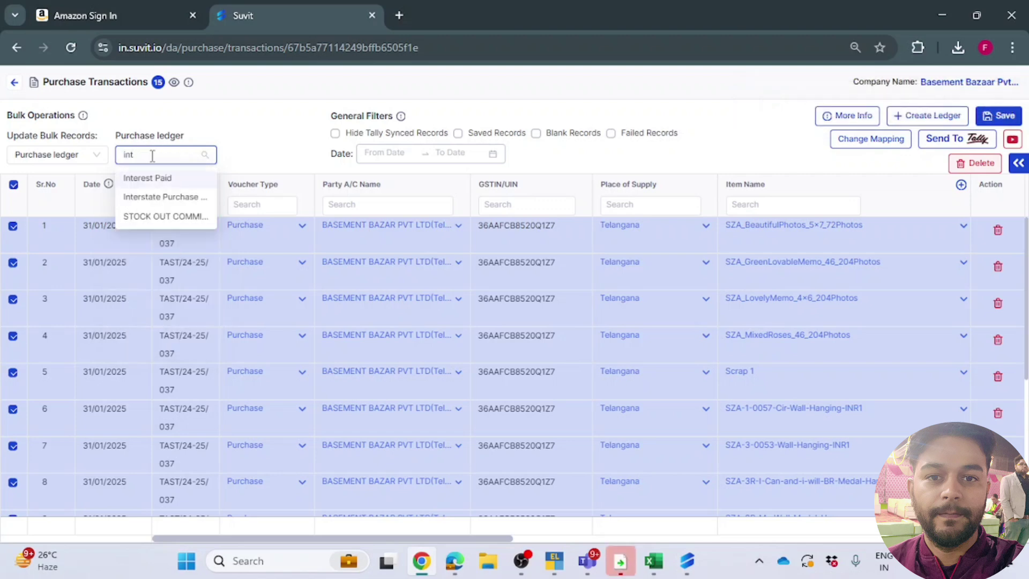
{"action": "left_click", "coordinate": [173, 197]}
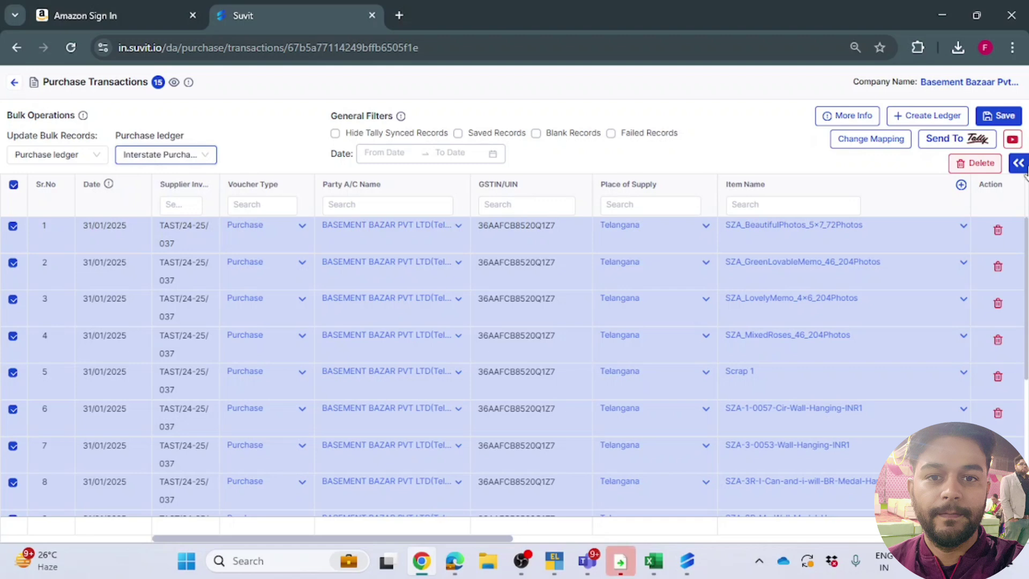
{"action": "left_click", "coordinate": [998, 116]}
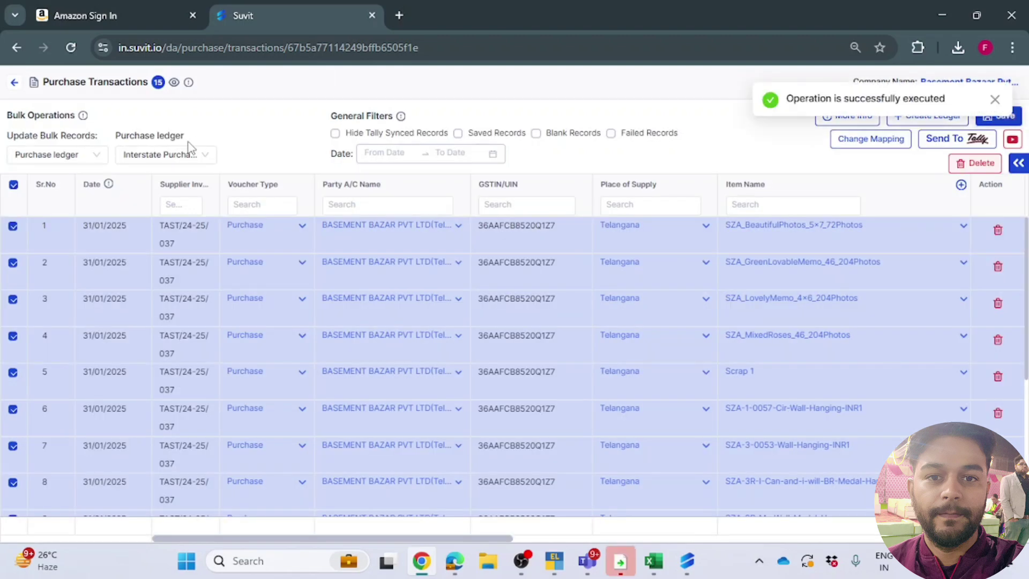
Step: Reapply Purchase as the voucher type to all rows and save the change
{"action": "left_click", "coordinate": [56, 154]}
{"action": "left_click", "coordinate": [54, 178]}
{"action": "left_click", "coordinate": [161, 154]}
{"action": "left_click", "coordinate": [167, 179]}
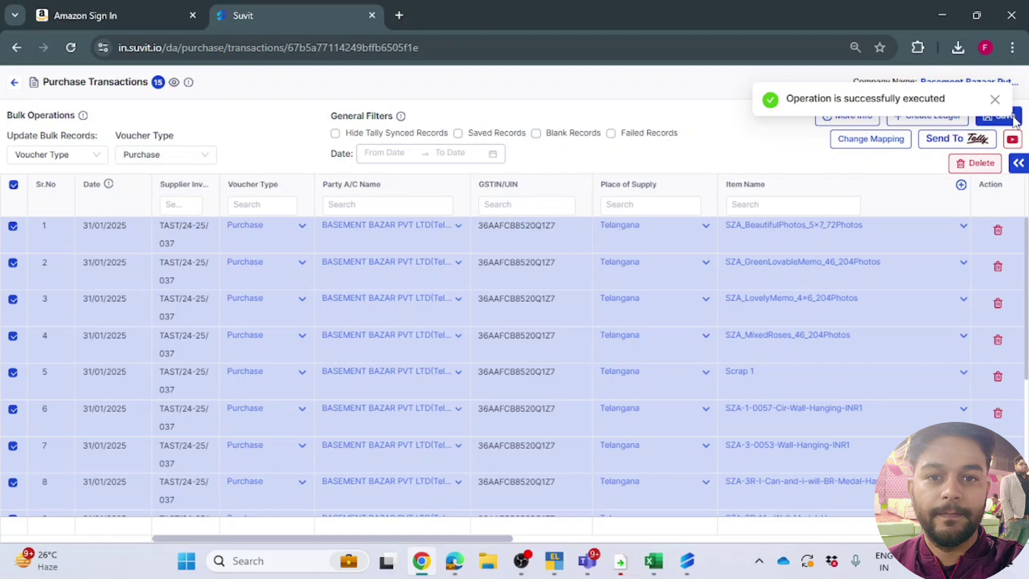
{"action": "left_click", "coordinate": [1014, 121]}
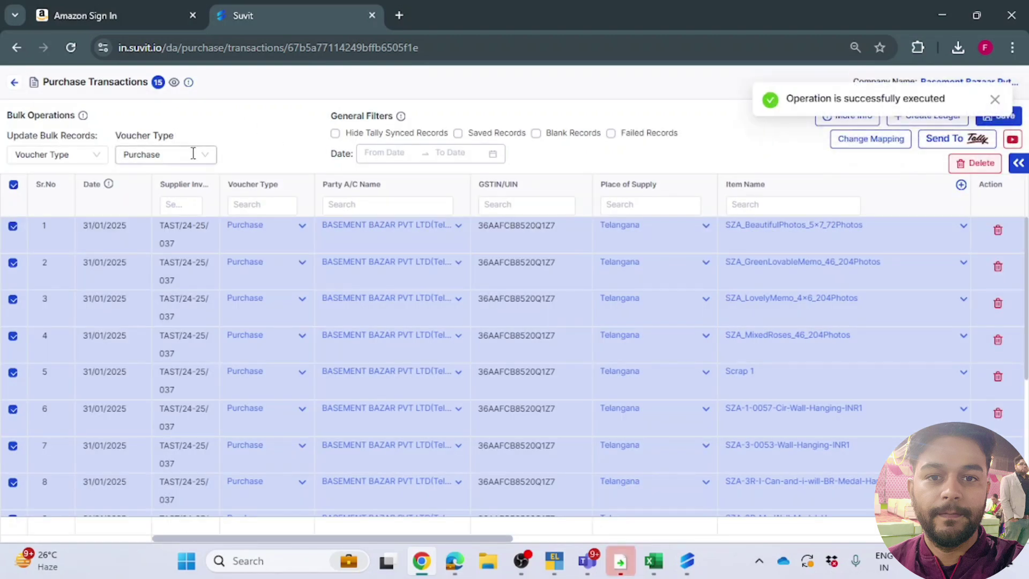
Step: Send the purchase entries to Tally, confirm, and bring TallyPrime forward after the sync
{"action": "left_click", "coordinate": [959, 142]}
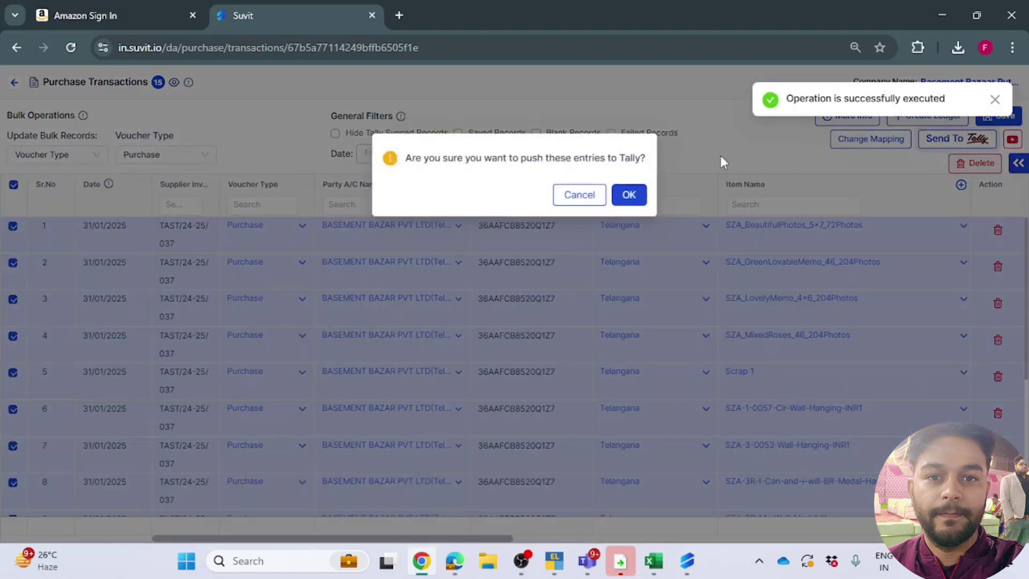
{"action": "left_click", "coordinate": [639, 195]}
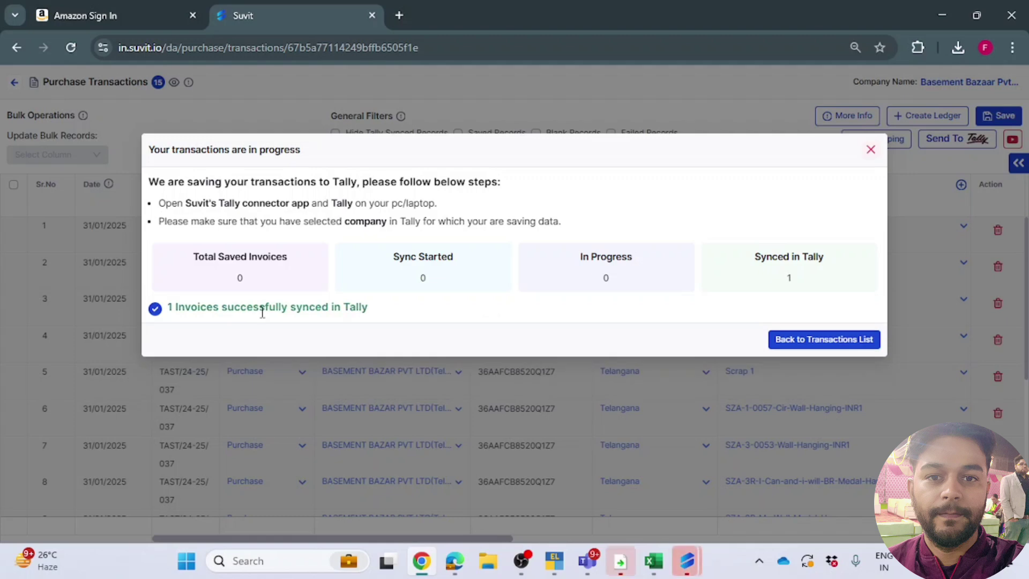
{"action": "mouse_move", "coordinate": [554, 560]}
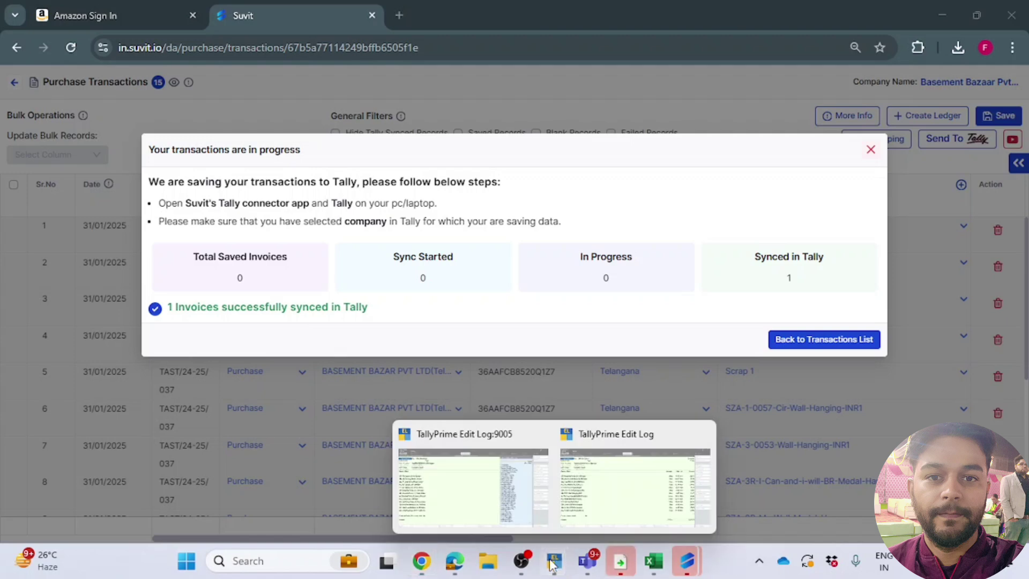
{"action": "left_click", "coordinate": [524, 474]}
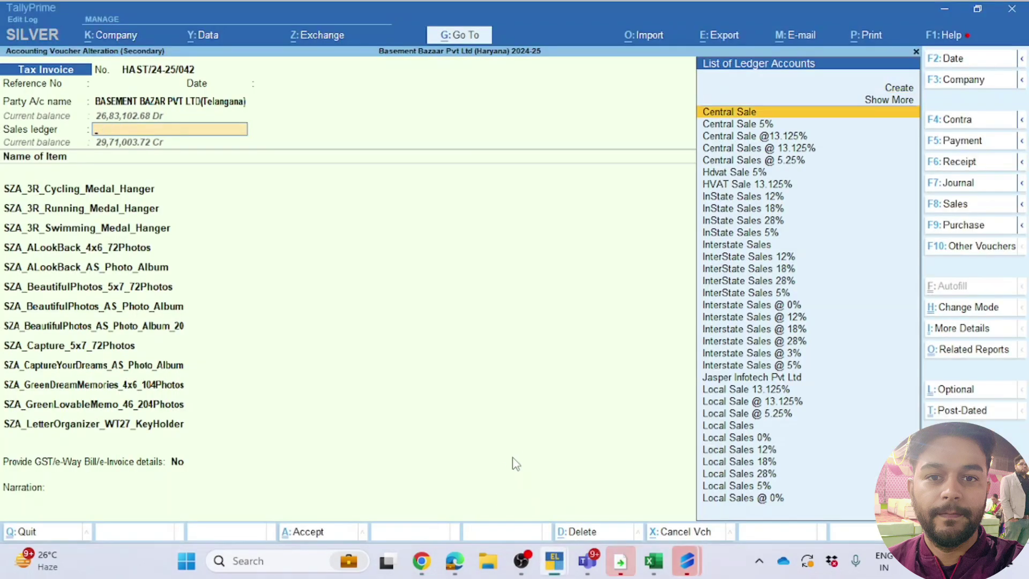
Step: Leave the sales voucher and open Purchase voucher S1 under Interstate Purchase A/c for alteration
{"action": "key", "text": "Escape"}
{"action": "key", "text": "Down"}
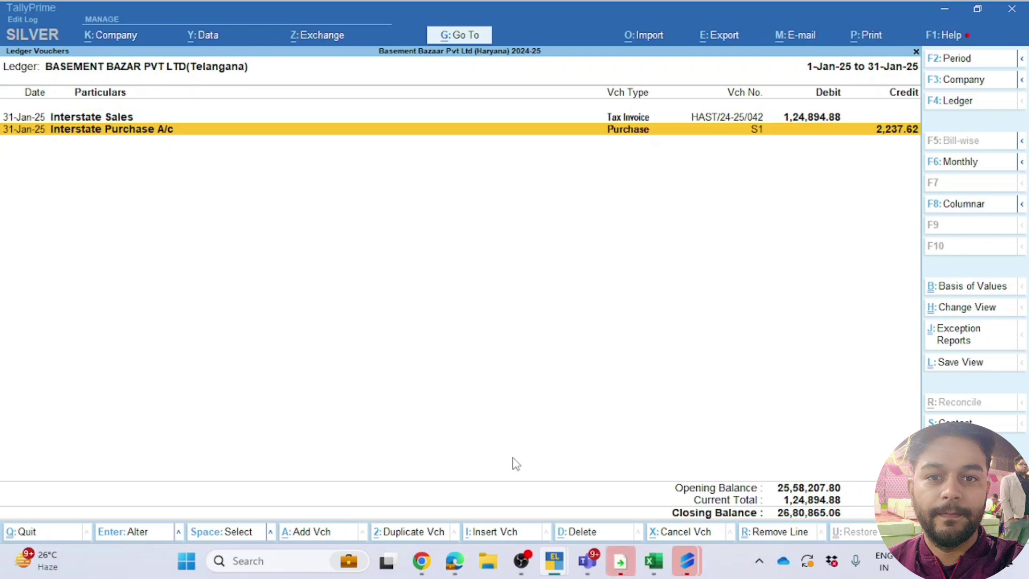
{"action": "key", "text": "Return"}
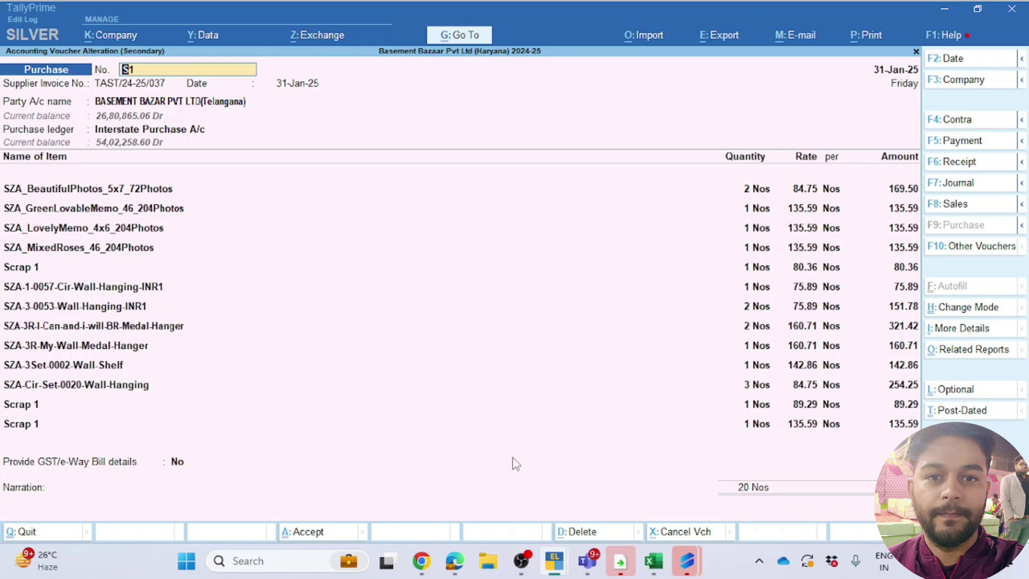
Step: Set the voucher number to TAST/24-25/037 and accept the header, party details and Interstate Purchase A/c
{"action": "key", "text": "Return"}
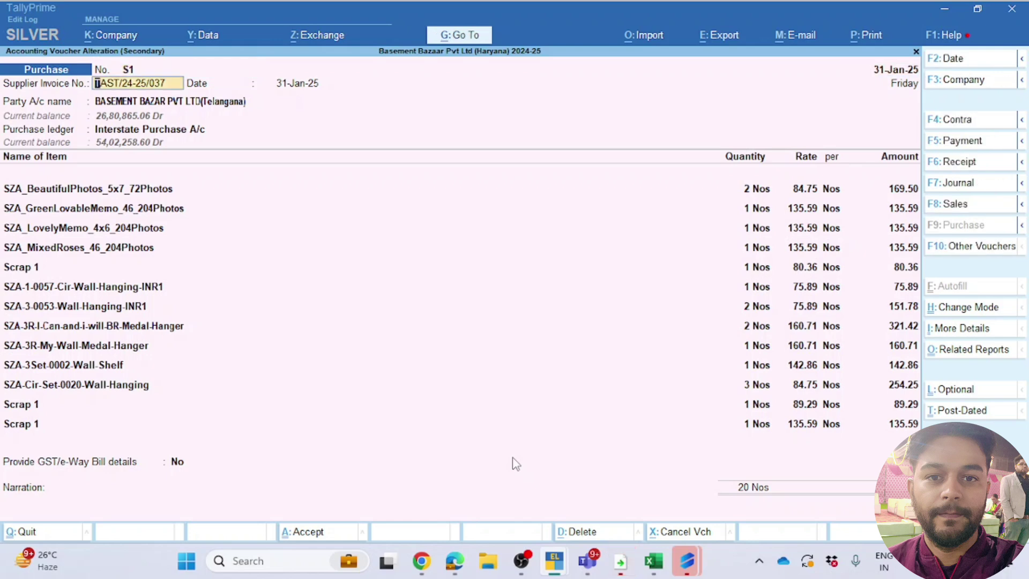
{"action": "key", "text": "shift+Tab"}
{"action": "type", "text": "TAST/24-25/037"}
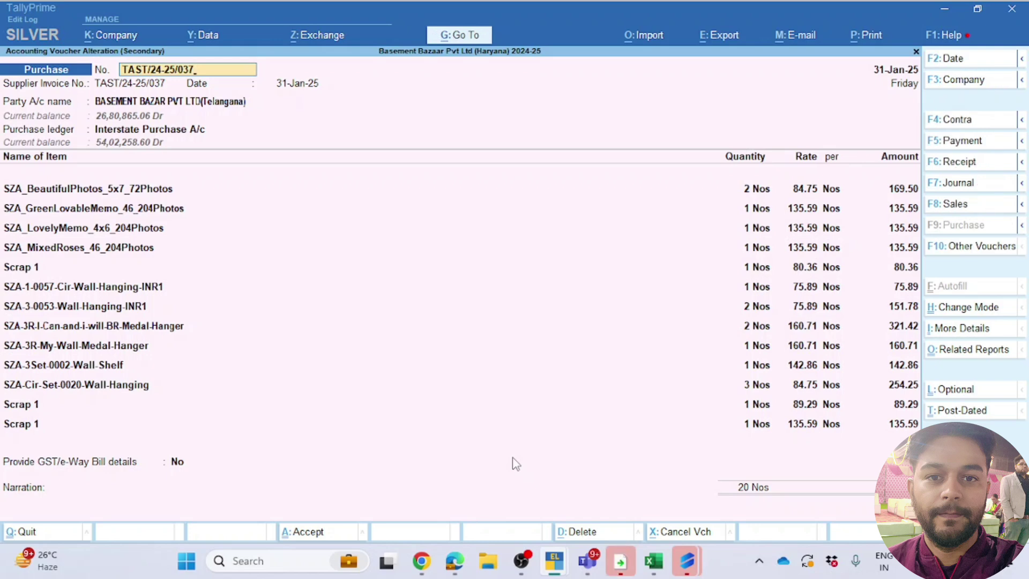
{"action": "key", "text": "Return"}
{"action": "key", "text": "Return"}
{"action": "key", "text": "Return"}
{"action": "key", "text": "Return"}
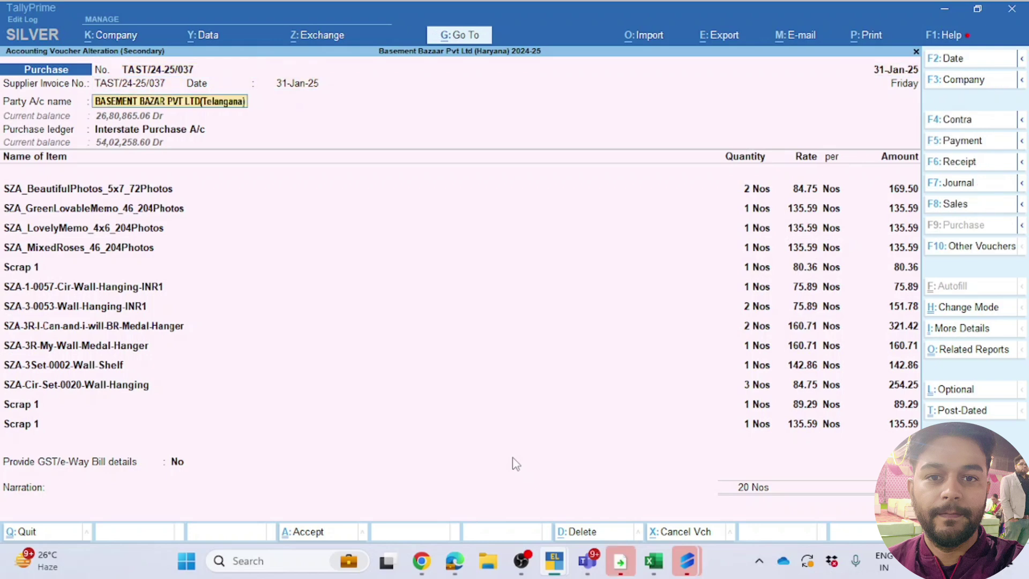
{"action": "key", "text": "Return"}
{"action": "key", "text": "Return"}
{"action": "key", "text": "Return"}
{"action": "key", "text": "Return"}
{"action": "key", "text": "Return"}
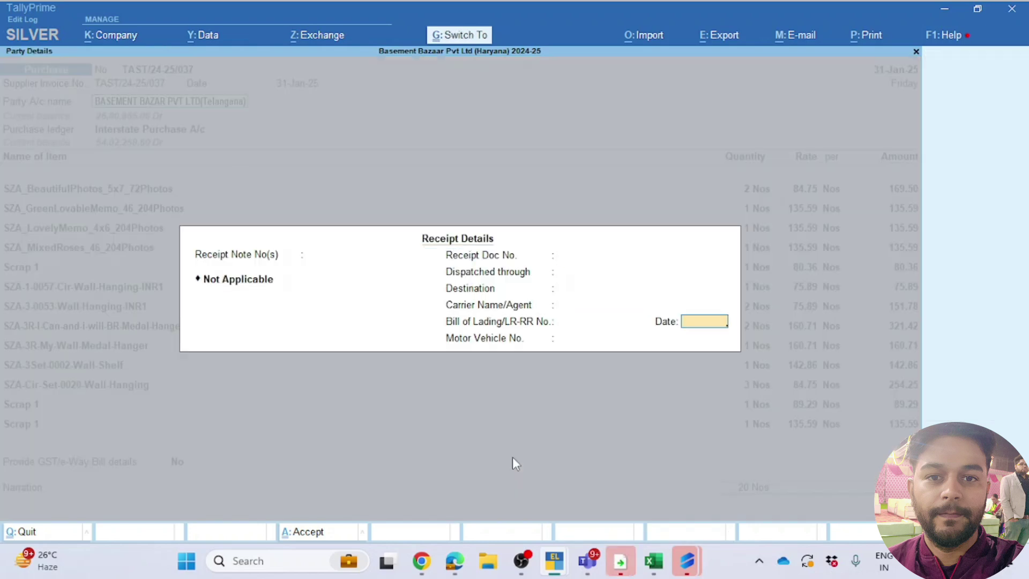
{"action": "key", "text": "ctrl+a"}
{"action": "key", "text": "Return"}
{"action": "key", "text": "Return"}
{"action": "key", "text": "Return"}
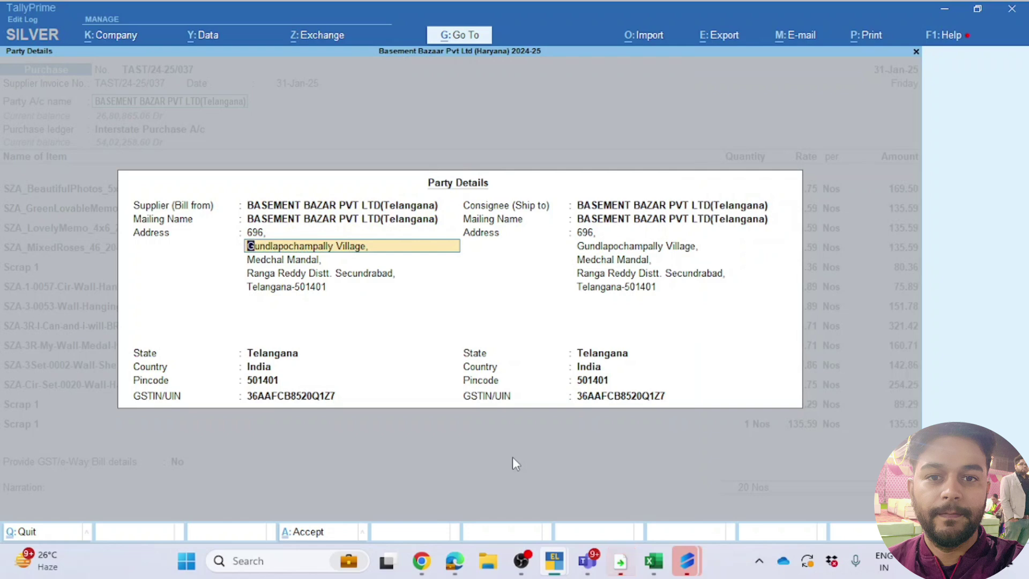
{"action": "key", "text": "ctrl+a"}
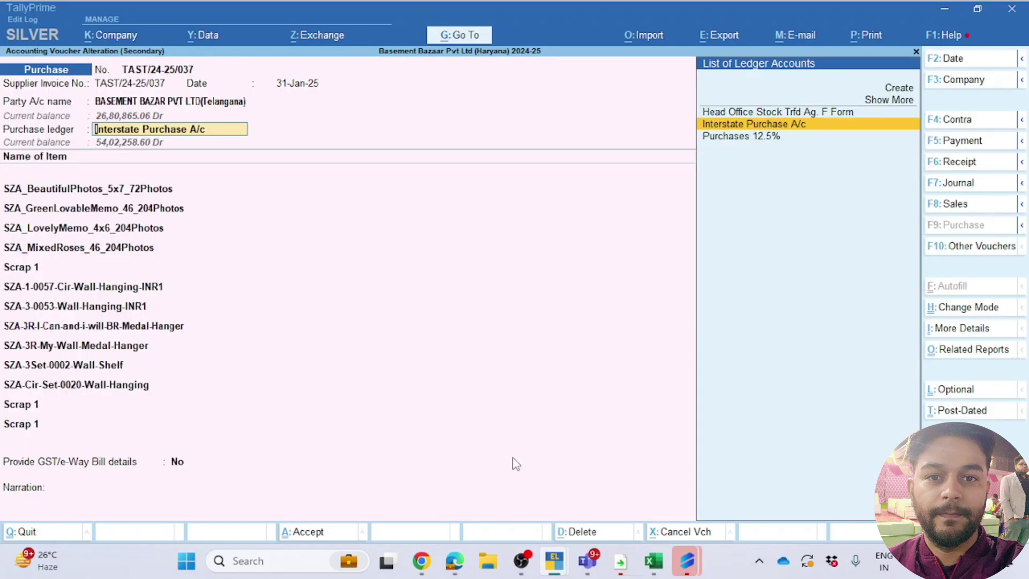
{"action": "key", "text": "Return"}
Step: Choose Interstate Purchase Taxable nature, accept the 2 Nos @ 84.75 allocation, and reach the Scrap 1 line
{"action": "type", "text": "In"}
{"action": "key", "text": "Down"}
{"action": "key", "text": "Down"}
{"action": "key", "text": "Down"}
{"action": "key", "text": "Down"}
{"action": "key", "text": "Down"}
{"action": "key", "text": "Down"}
{"action": "key", "text": "Return"}
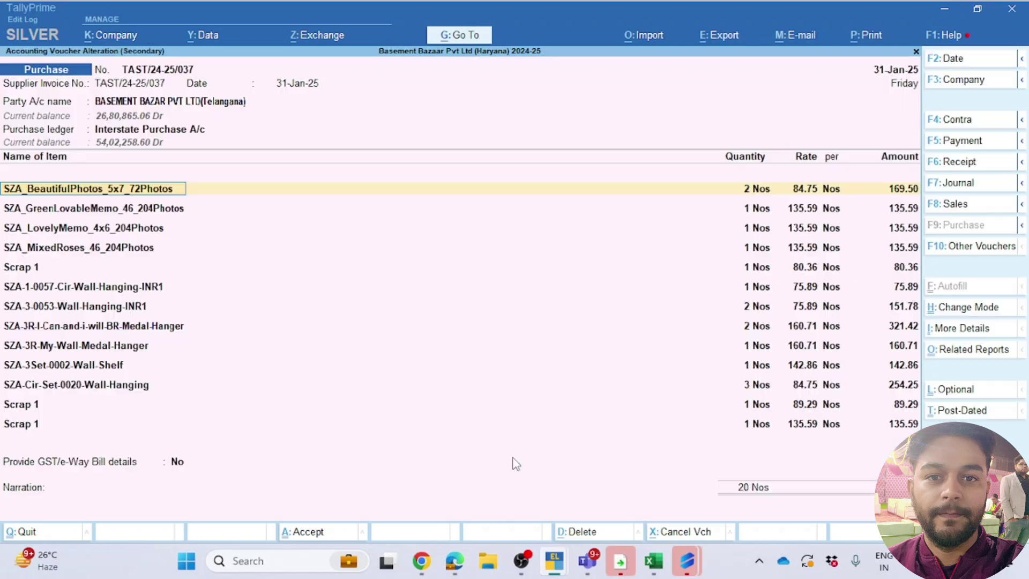
{"action": "key", "text": "Return"}
{"action": "key", "text": "Return"}
{"action": "key", "text": "Return"}
{"action": "key", "text": "Return"}
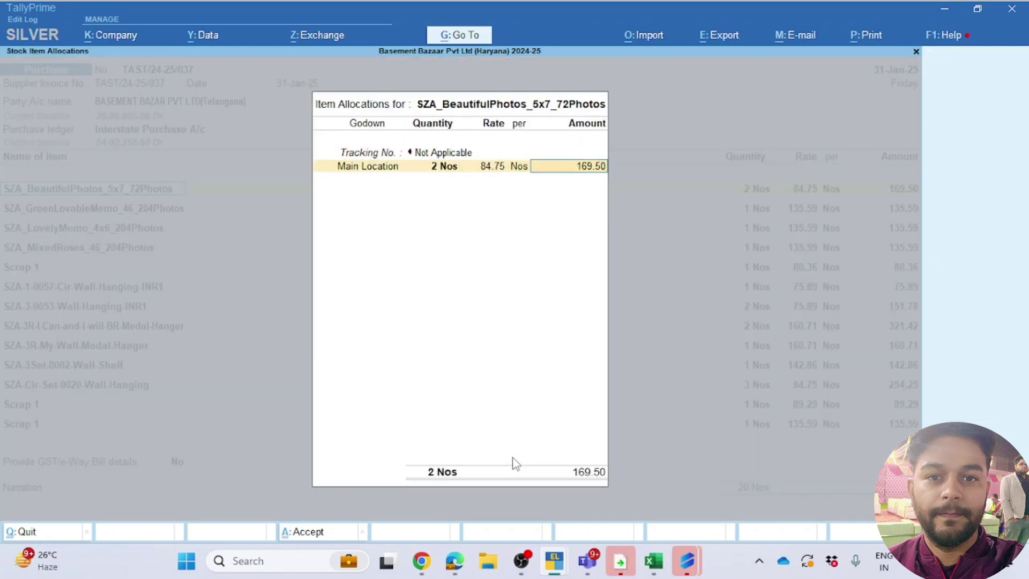
{"action": "key", "text": "Return"}
{"action": "key", "text": "Return"}
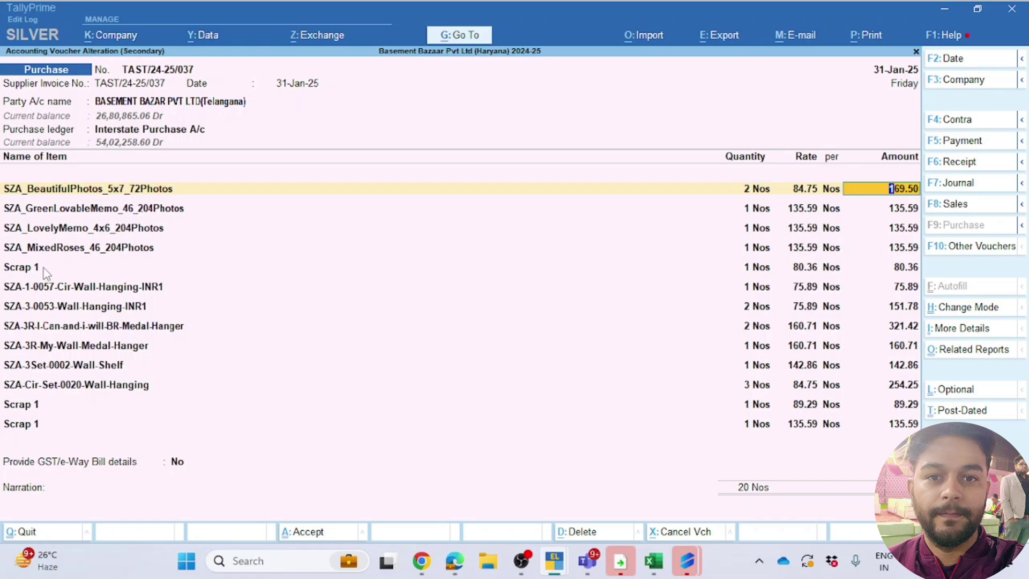
{"action": "key", "text": "Down"}
{"action": "key", "text": "Down"}
{"action": "key", "text": "Down"}
{"action": "key", "text": "Down"}
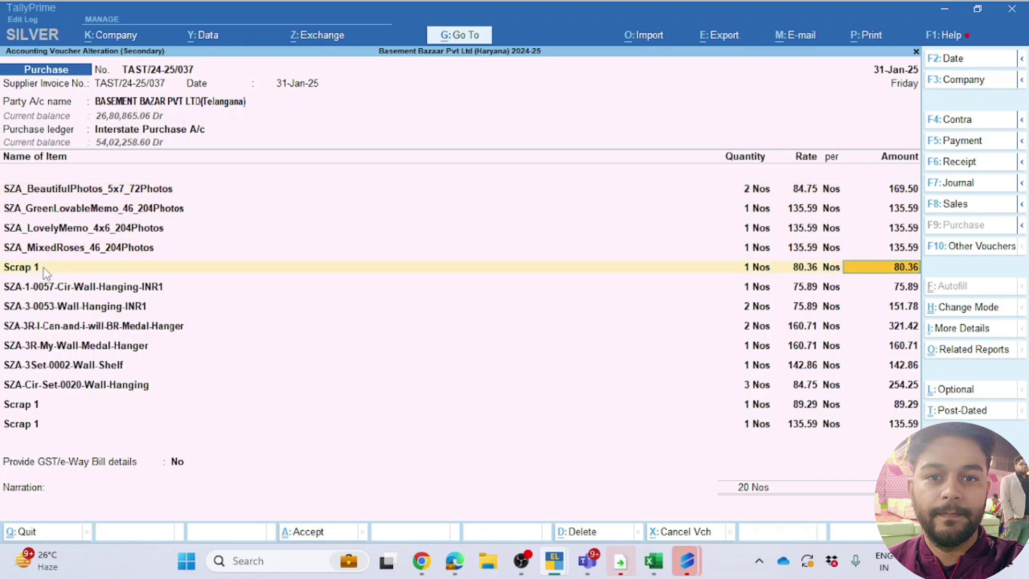
{"action": "key", "text": "ctrl"}
{"action": "key", "text": "alt+Tab"}
{"action": "key", "text": "alt+Tab"}
{"action": "key", "text": "alt+Tab"}
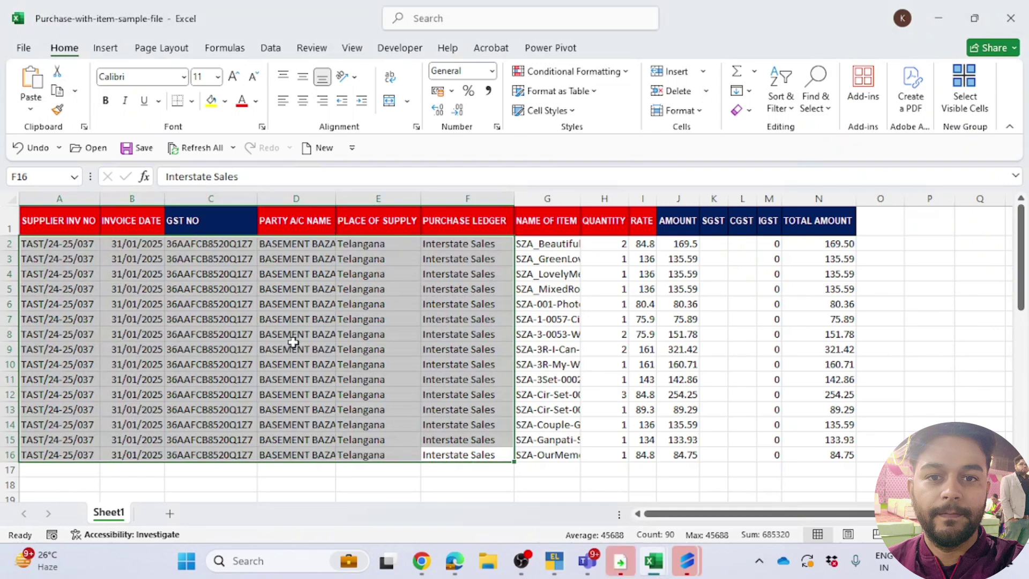
Step: AutoFit Excel's Name of Item column and copy SZA-001-Photo-Fridge-Magnet from G6 for the Scrap 1 line
{"action": "left_click", "coordinate": [301, 345]}
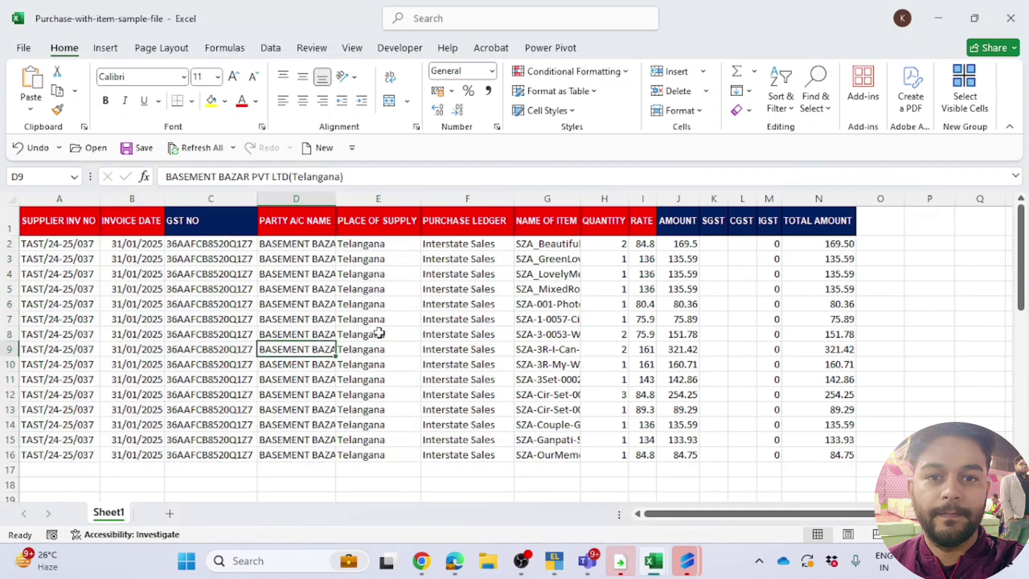
{"action": "double_click", "coordinate": [580, 198]}
{"action": "key", "text": "alt+Tab"}
{"action": "key", "text": "alt+Tab"}
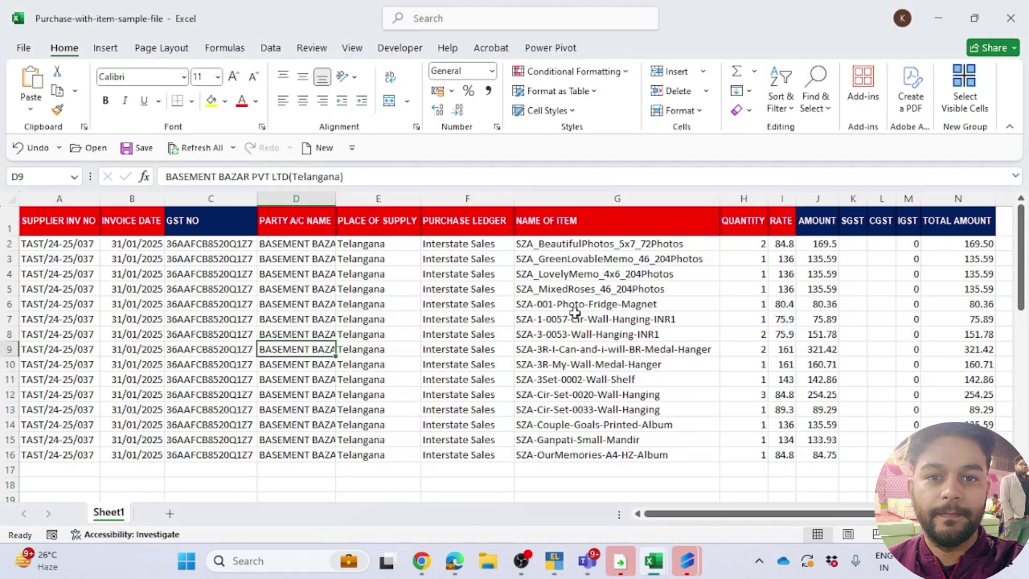
{"action": "left_click", "coordinate": [574, 300]}
{"action": "left_click_drag", "start_coordinate": [368, 176], "coordinate": [2, 190]}
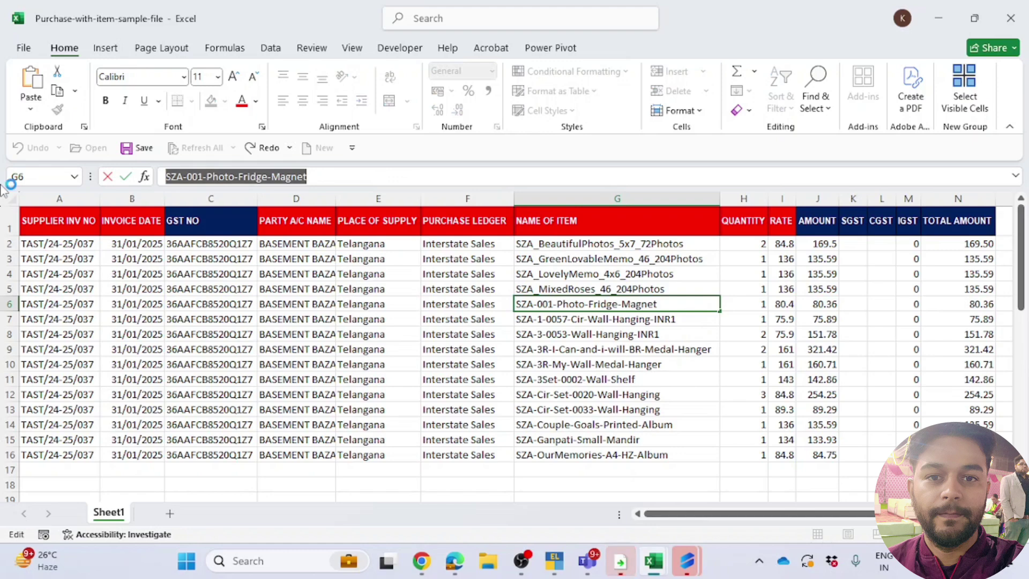
{"action": "key", "text": "alt+Tab"}
{"action": "left_click", "coordinate": [58, 271]}
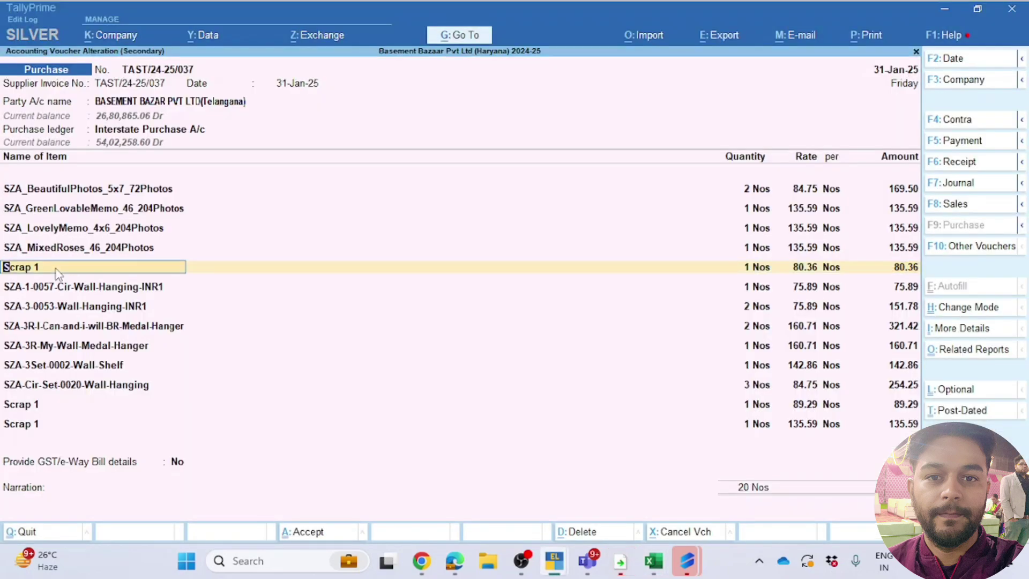
Step: Replace the Scrap item lines with the matching Excel items, checking quantities against the workbook
{"action": "key", "text": "BackSpace"}
{"action": "key", "text": "BackSpace"}
{"action": "key", "text": "BackSpace"}
{"action": "key", "text": "BackSpace"}
{"action": "key", "text": "BackSpace"}
{"action": "key", "text": "BackSpace"}
{"action": "key", "text": "BackSpace"}
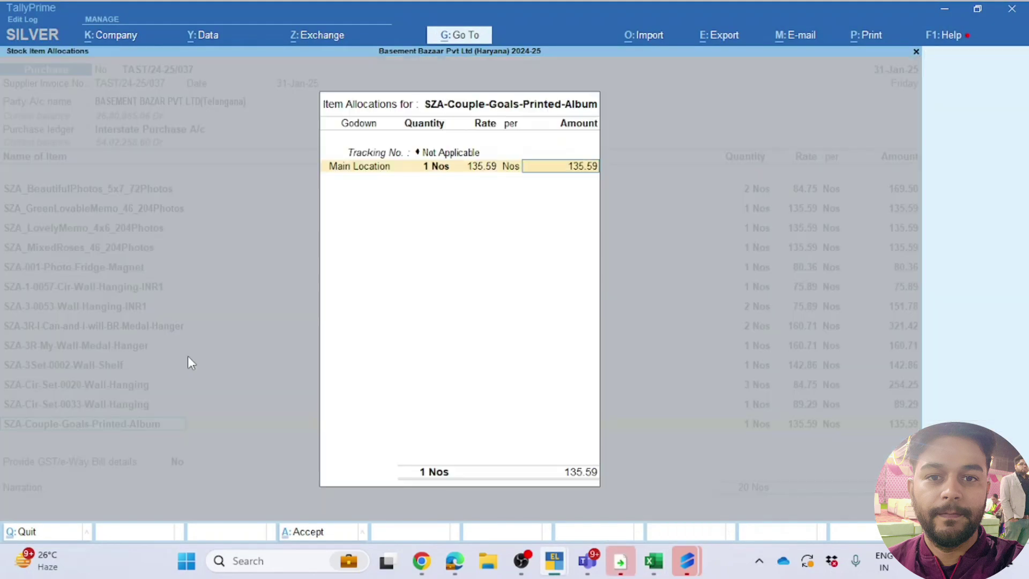
{"action": "key", "text": "Return"}
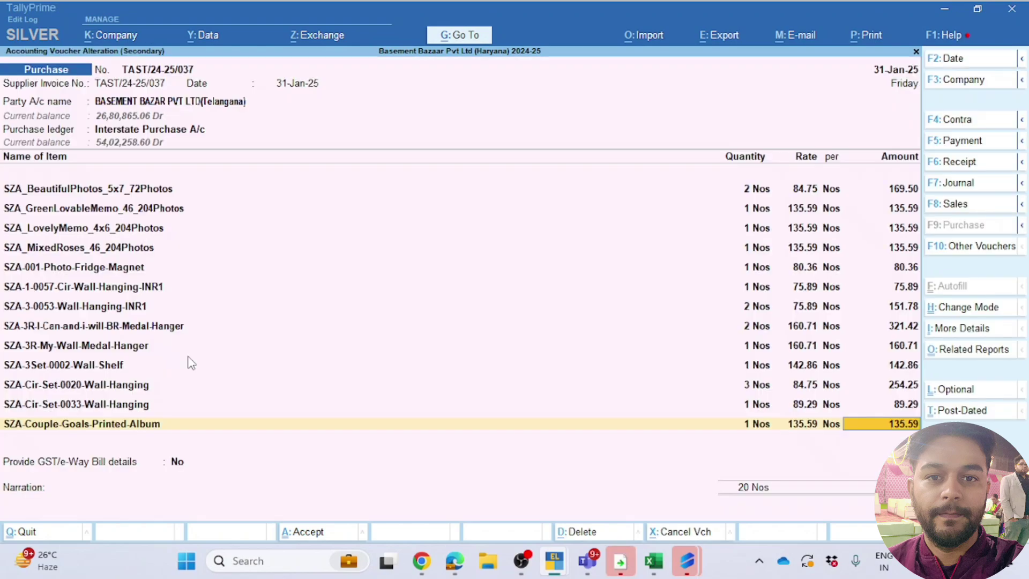
{"action": "key", "text": "alt+Tab"}
{"action": "key", "text": "Tab"}
{"action": "key", "text": "alt+Tab"}
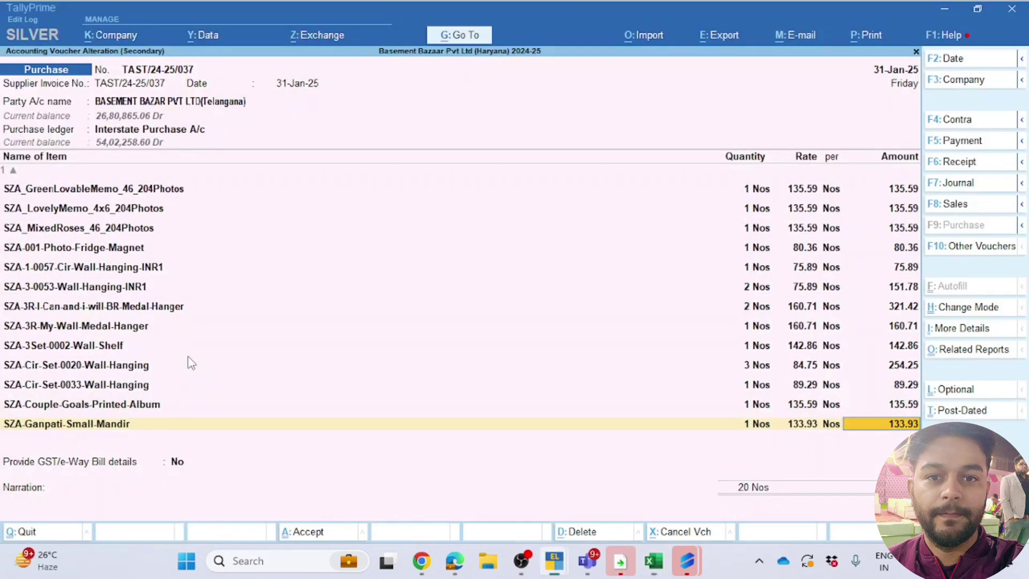
{"action": "key", "text": "Return"}
{"action": "key", "text": "alt+Tab"}
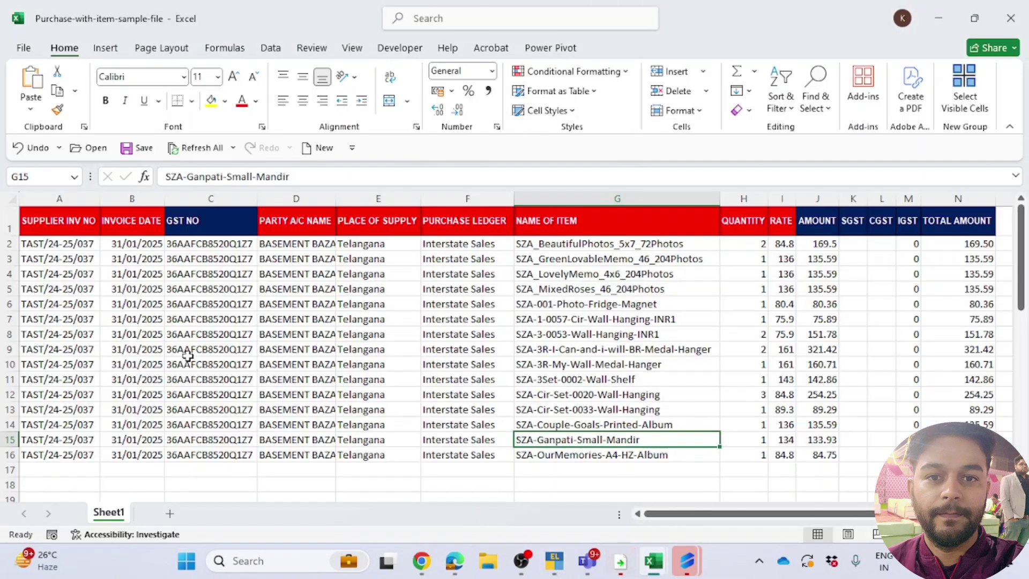
{"action": "key", "text": "alt+Tab"}
{"action": "key", "text": "Return"}
{"action": "key", "text": "Return"}
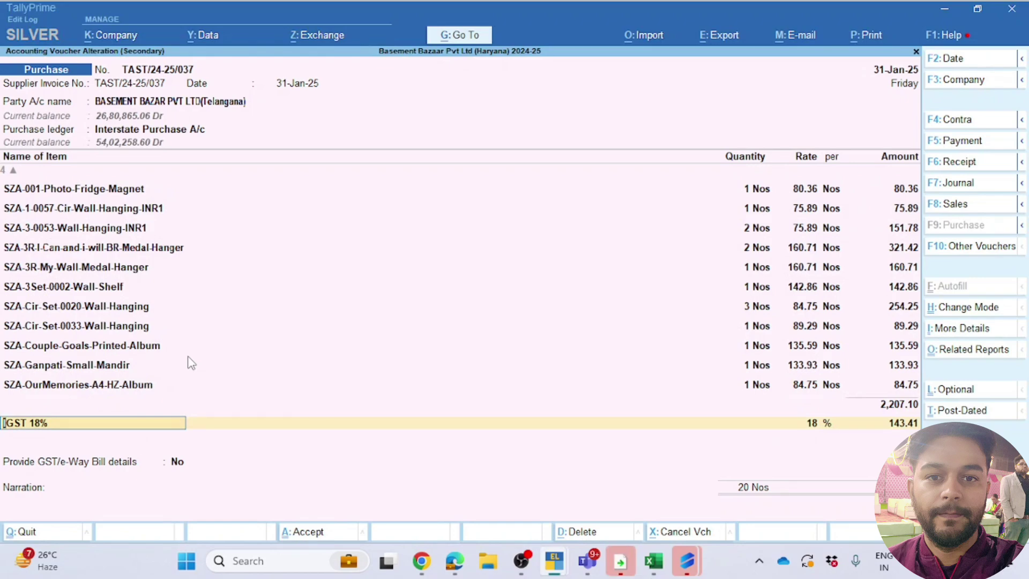
{"action": "key", "text": "alt+Tab"}
{"action": "key", "text": "alt+Tab"}
{"action": "key", "text": "Return"}
{"action": "key", "text": "Return"}
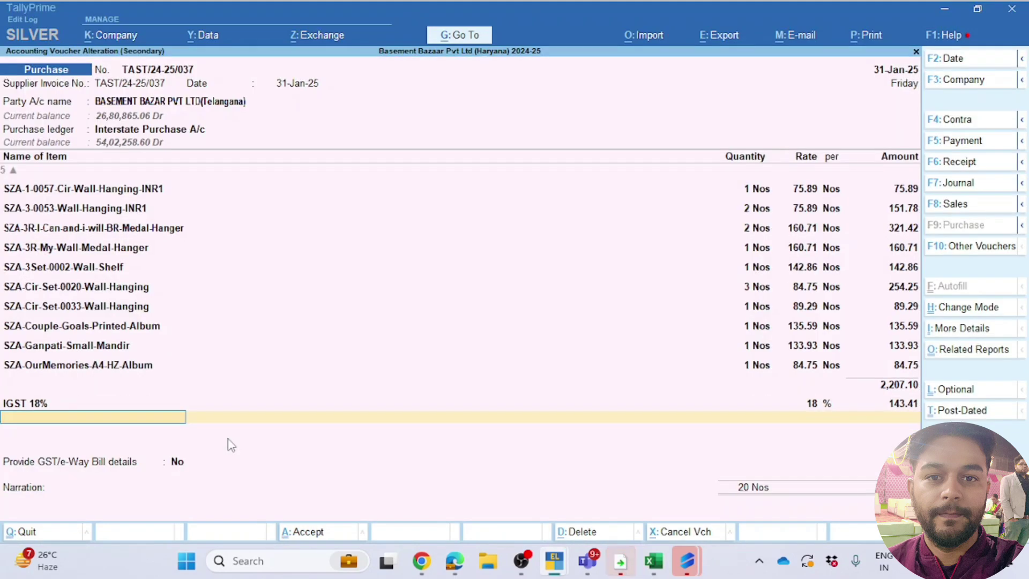
{"action": "type", "text": "Igs"}
{"action": "key", "text": "Down"}
{"action": "key", "text": "Down"}
{"action": "key", "text": "Down"}
{"action": "key", "text": "Down"}
{"action": "key", "text": "Down"}
{"action": "key", "text": "Up"}
{"action": "key", "text": "Up"}
{"action": "key", "text": "Up"}
{"action": "key", "text": "Down"}
{"action": "key", "text": "Down"}
{"action": "key", "text": "Down"}
{"action": "key", "text": "Down"}
{"action": "key", "text": "Down"}
{"action": "key", "text": "Down"}
{"action": "key", "text": "Down"}
{"action": "key", "text": "Down"}
{"action": "key", "text": "Down"}
{"action": "key", "text": "Return"}
{"action": "key", "text": "Return"}
Step: Set the first tax line to IGST@12%Input at 169.25
{"action": "key", "text": "BackSpace"}
{"action": "key", "text": "BackSpace"}
{"action": "key", "text": "BackSpace"}
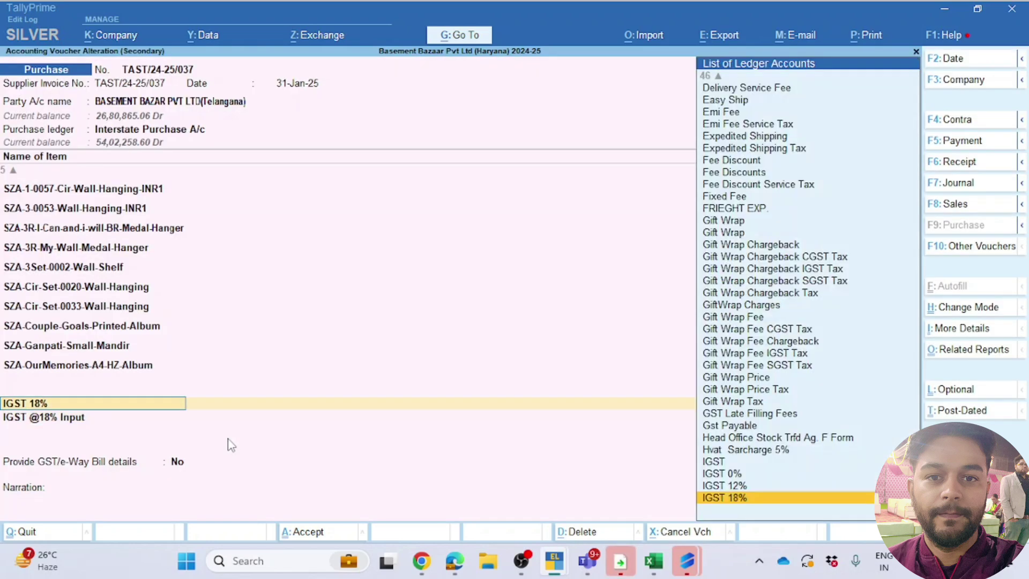
{"action": "key", "text": "Down"}
{"action": "key", "text": "Down"}
{"action": "key", "text": "Down"}
{"action": "key", "text": "Down"}
{"action": "key", "text": "Down"}
{"action": "key", "text": "Down"}
{"action": "key", "text": "Down"}
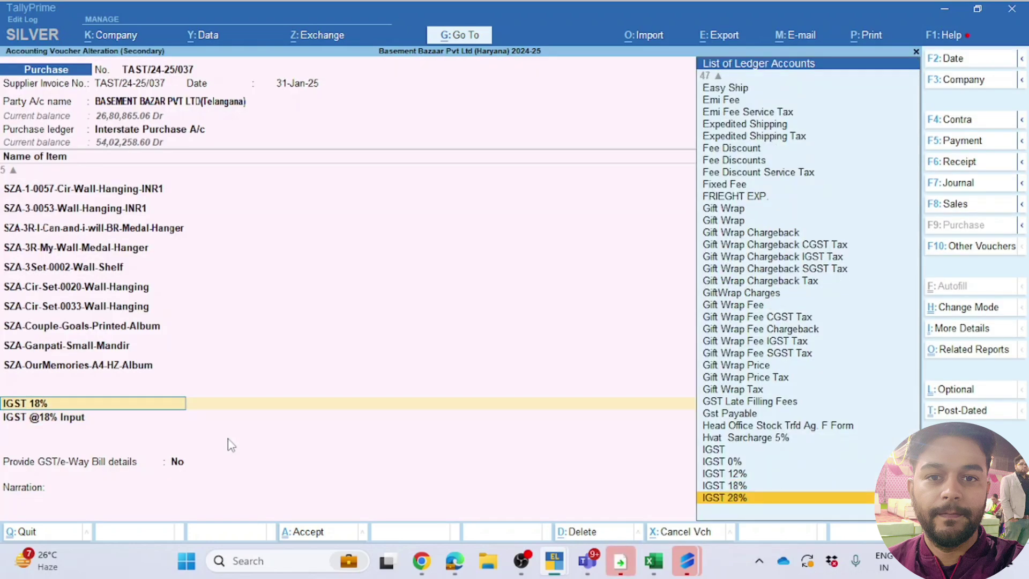
{"action": "key", "text": "Up"}
{"action": "key", "text": "Up"}
{"action": "key", "text": "Return"}
{"action": "key", "text": "Return"}
{"action": "key", "text": "Return"}
{"action": "key", "text": "Return"}
{"action": "key", "text": "Return"}
{"action": "key", "text": "alt+Tab"}
{"action": "key", "text": "alt+Tab"}
{"action": "key", "text": "alt+Tab"}
{"action": "key", "text": "alt+Tab"}
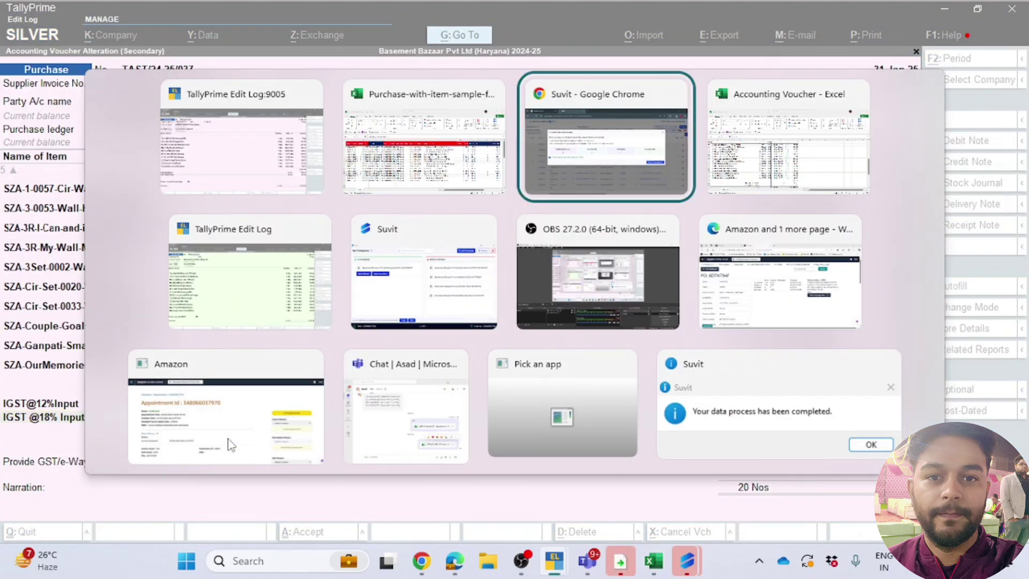
{"action": "key", "text": "alt+Tab"}
Step: Compare the Excel invoice total of 2,519.76 against the TallyPrime purchase voucher
{"action": "scroll", "coordinate": [227, 436], "scroll_direction": "down", "scroll_amount": 2}
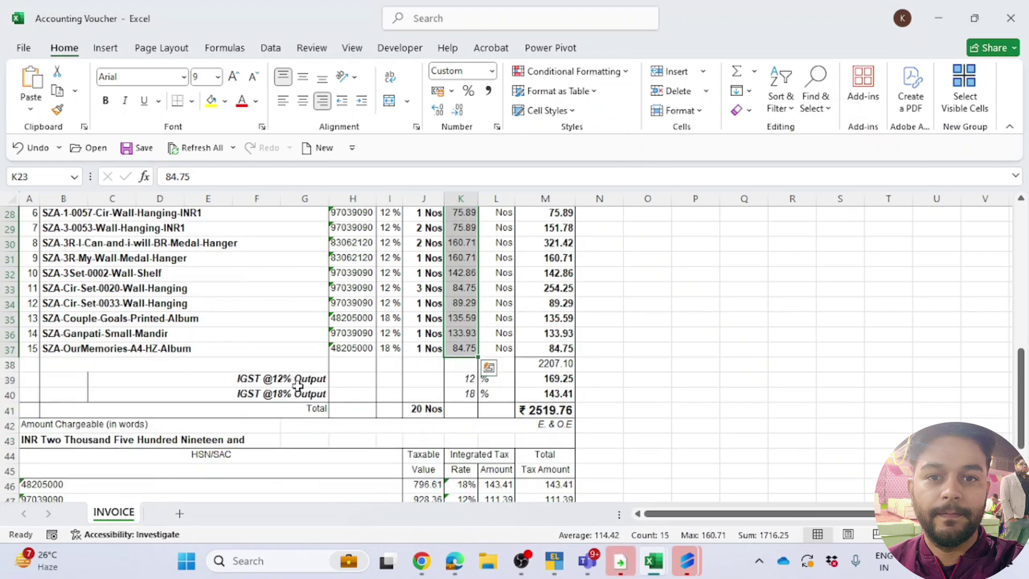
{"action": "left_click", "coordinate": [528, 410]}
{"action": "key", "text": "alt+Tab"}
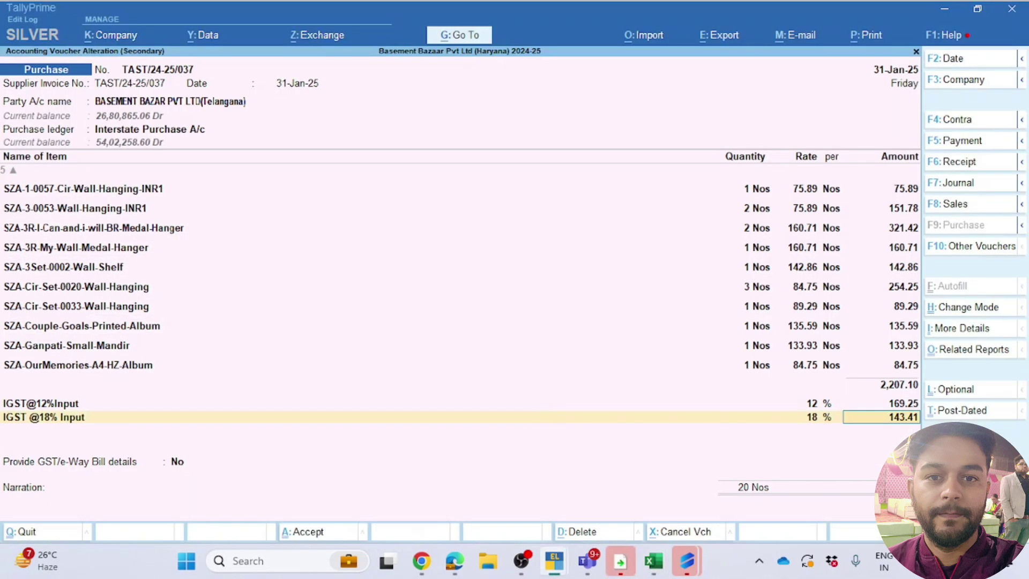
{"action": "key", "text": "alt+Tab"}
{"action": "key", "text": "alt+Tab"}
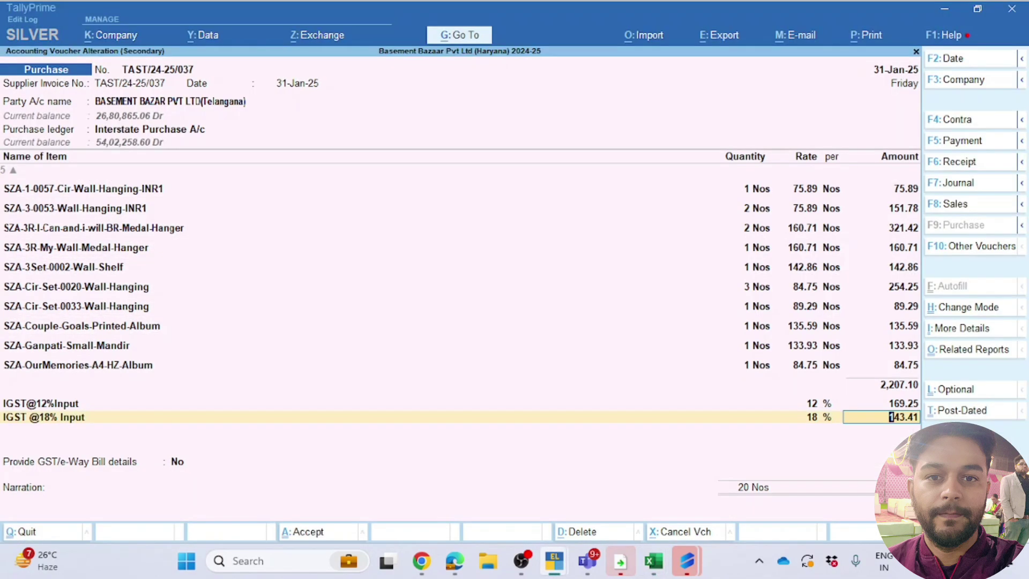
{"action": "key", "text": "Return"}
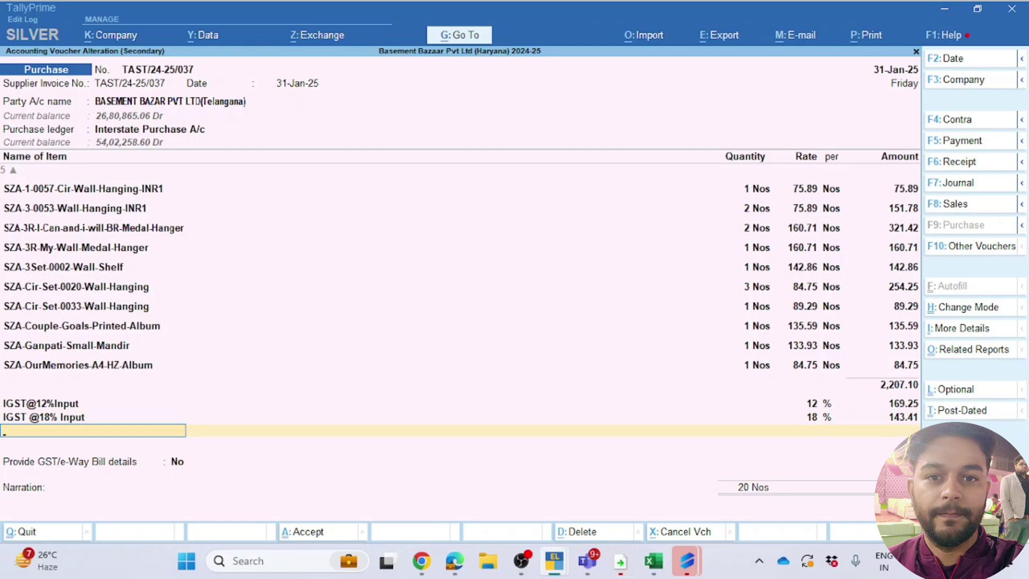
{"action": "key", "text": "Return"}
{"action": "key", "text": "Return"}
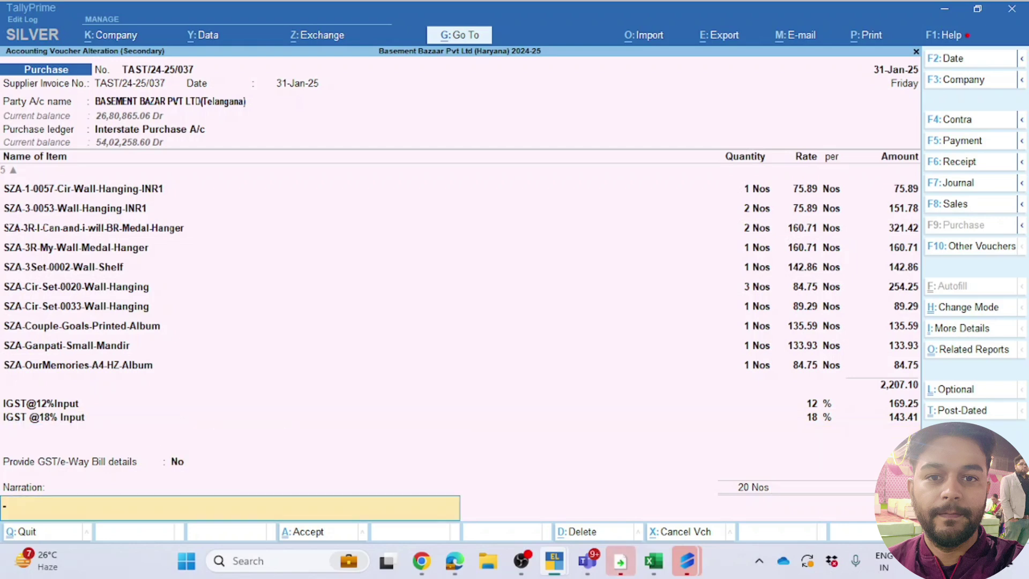
{"action": "key", "text": "Return"}
{"action": "key", "text": "Return"}
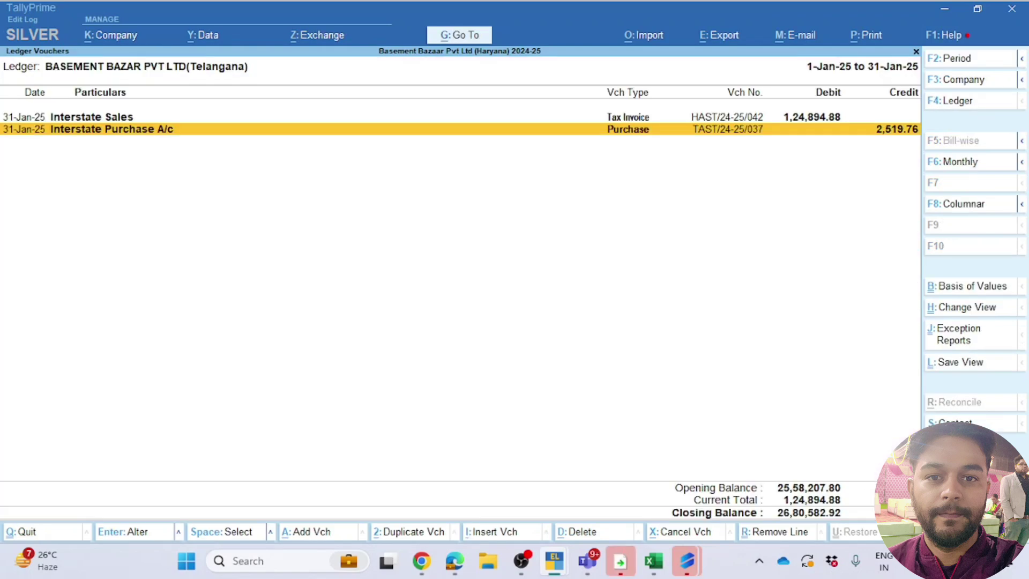
Step: Return to Suvit in Chrome and close the sync completion dialog to show the 15 purchase transactions
{"action": "key", "text": "alt+Tab"}
{"action": "key", "text": "alt+Tab"}
{"action": "key", "text": "alt+Tab"}
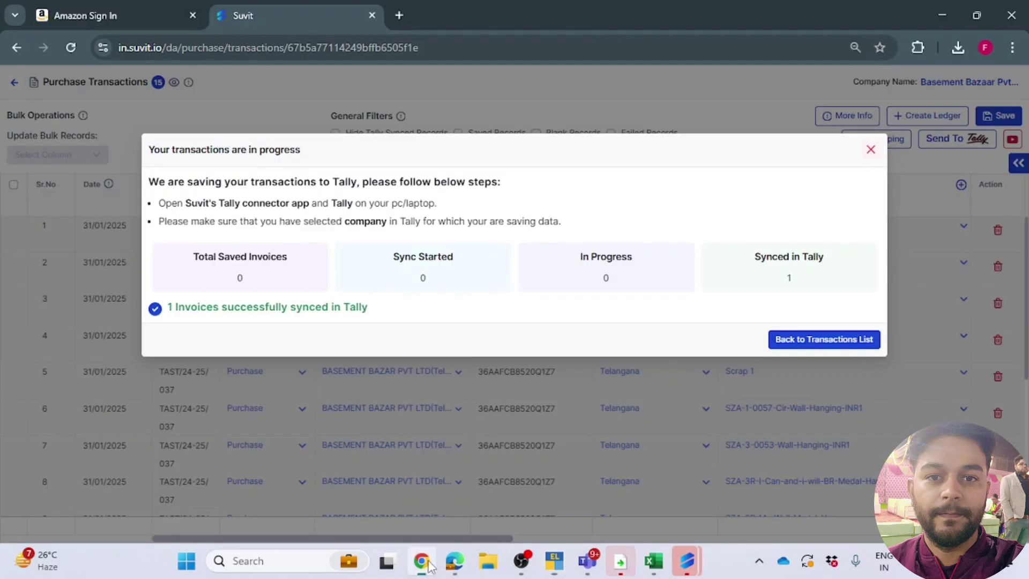
{"action": "left_click", "coordinate": [423, 563]}
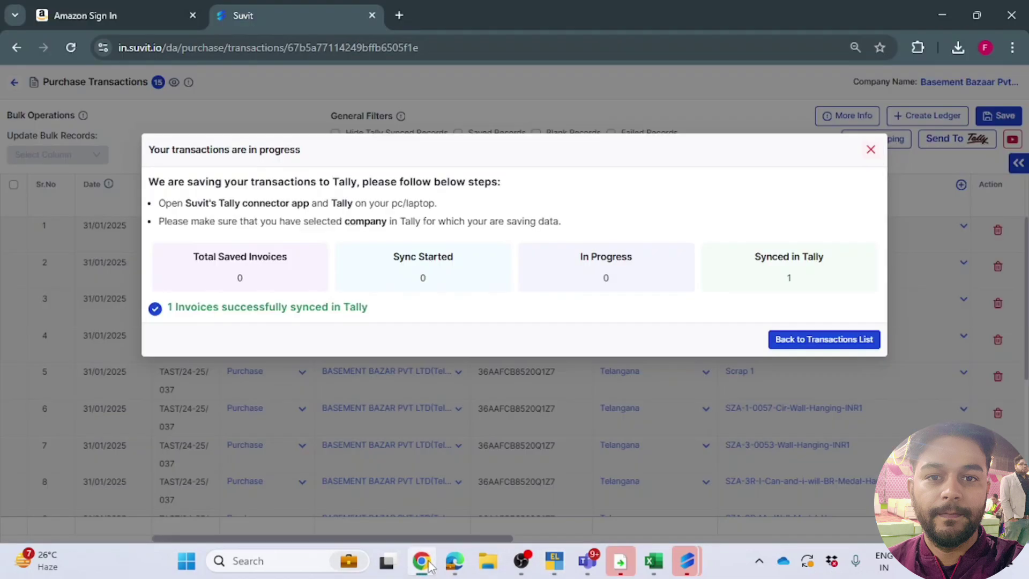
{"action": "left_click", "coordinate": [869, 150]}
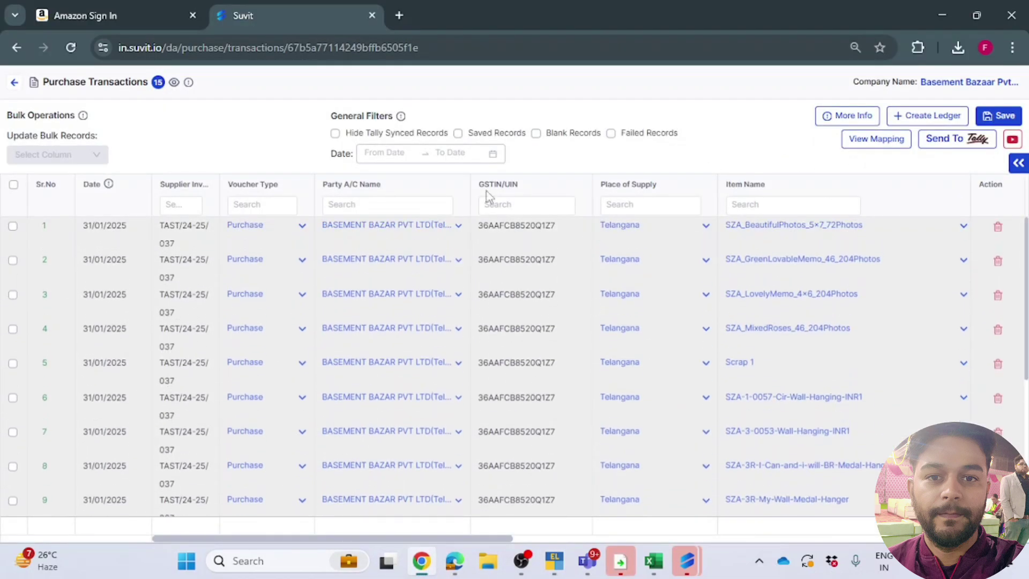